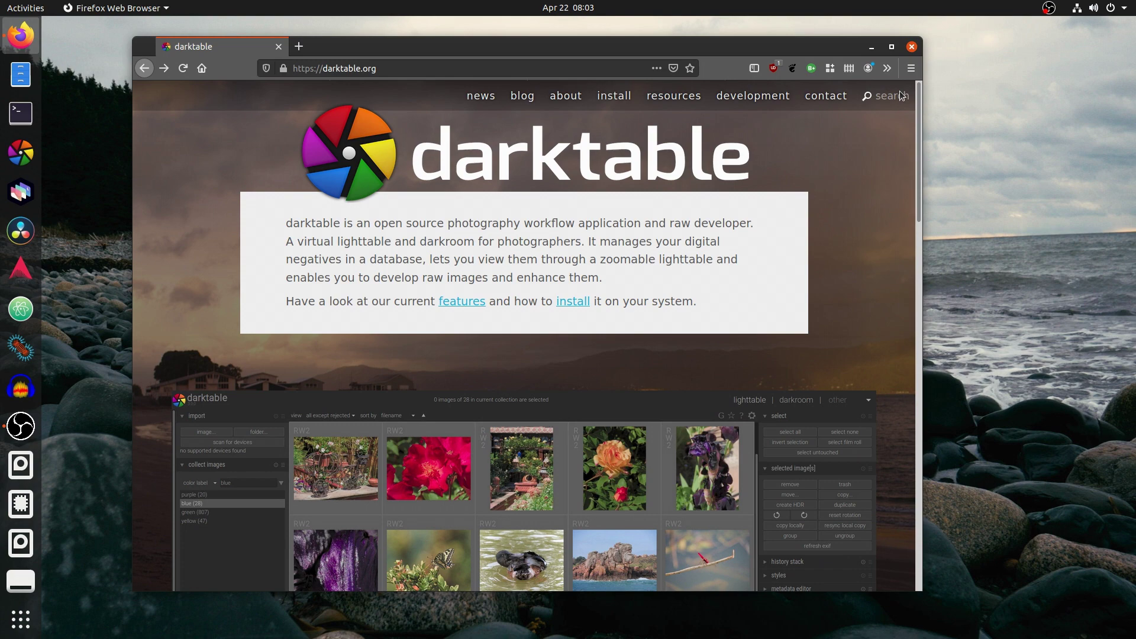
Step: Open the darktable website's install page, go to the Ubuntu packages and follow them to the third party packages section
{"action": "left_click", "coordinate": [601, 99]}
{"action": "scroll", "coordinate": [417, 342], "scroll_direction": "down", "scroll_amount": 3}
{"action": "left_click", "coordinate": [417, 342]}
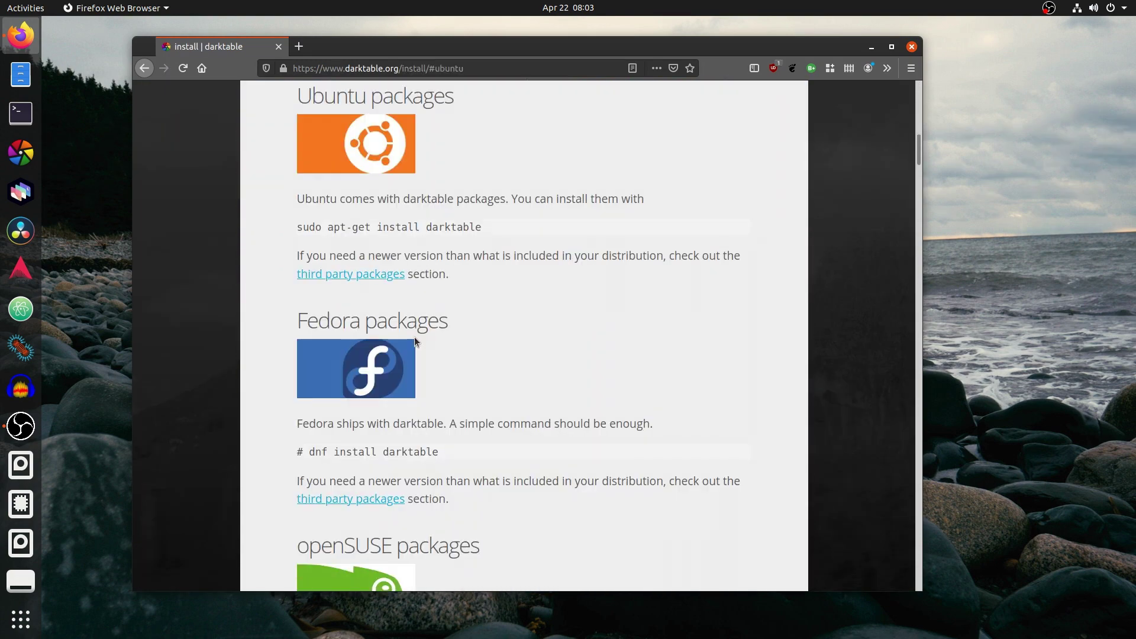
{"action": "left_click", "coordinate": [379, 279]}
{"action": "scroll", "coordinate": [378, 280], "scroll_direction": "down", "scroll_amount": 5}
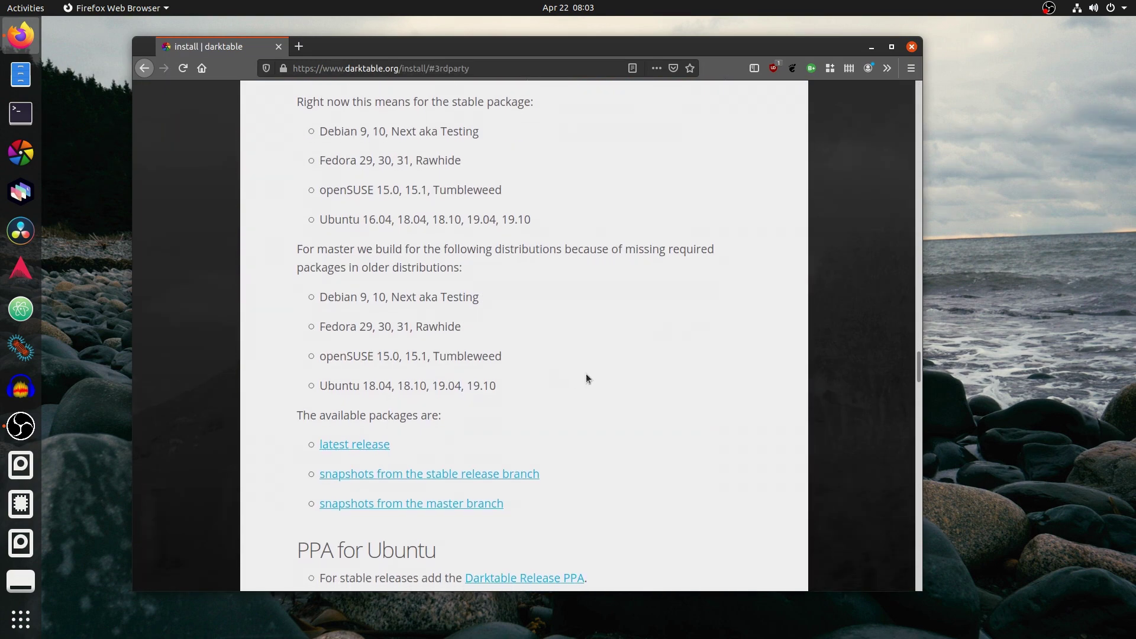
Step: Open the download page for snapshots from the darktable master branch and choose Ubuntu as the operating system
{"action": "left_click", "coordinate": [464, 437]}
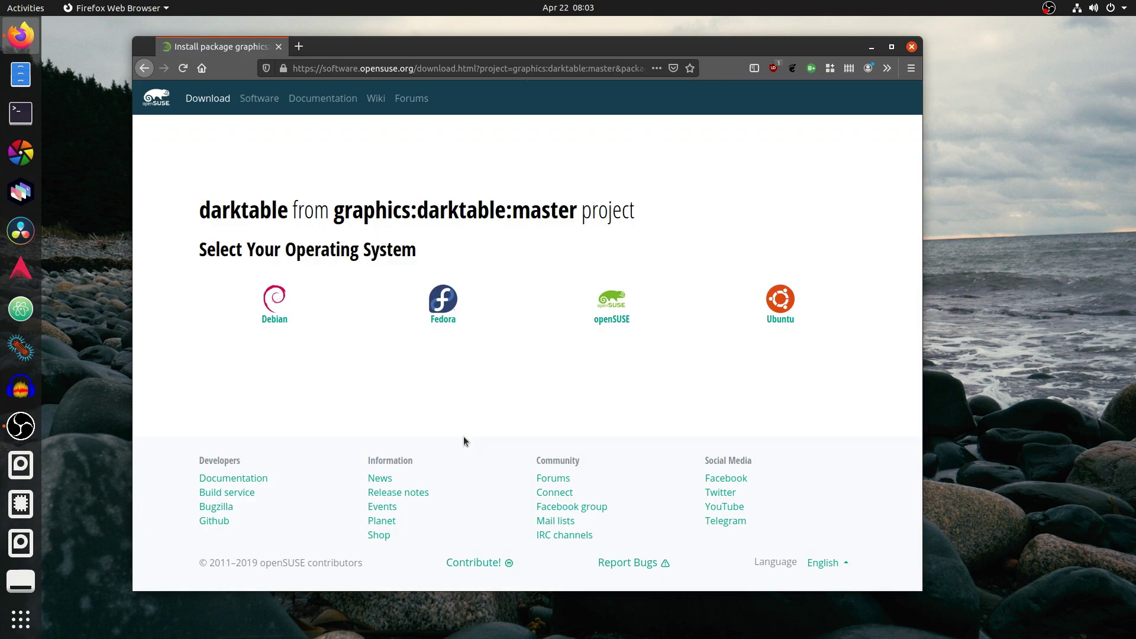
{"action": "left_click", "coordinate": [770, 304]}
{"action": "left_click", "coordinate": [403, 327]}
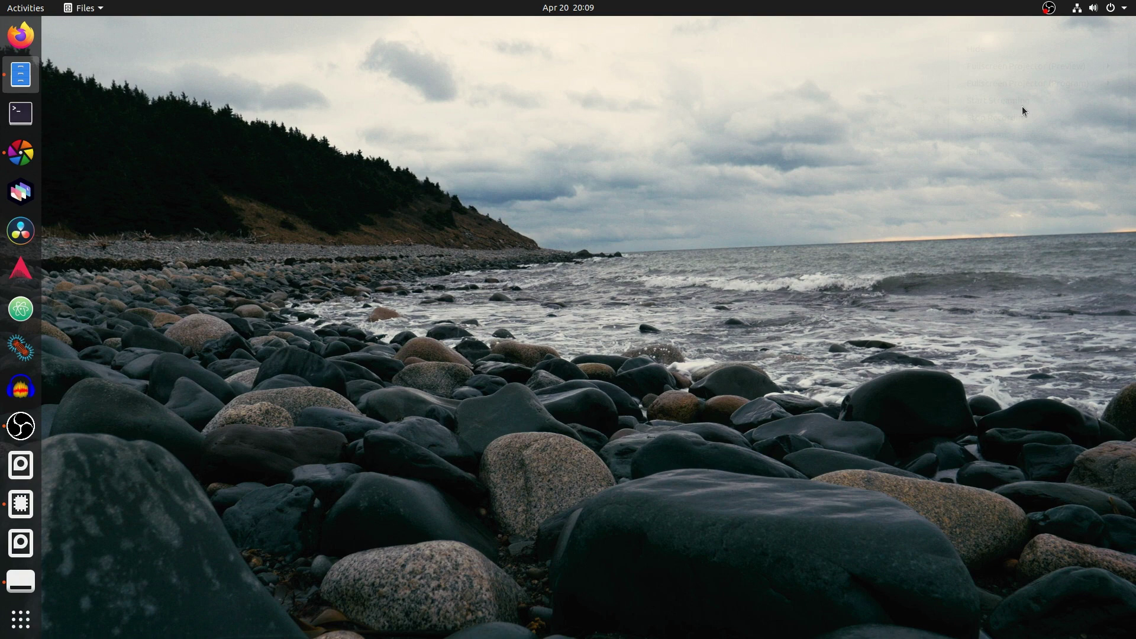
Step: Switch to Firefox to view the KODAK VISION2 50D Color Negative Film 5201 / 7201 data sheet
{"action": "key", "text": "alt+Tab"}
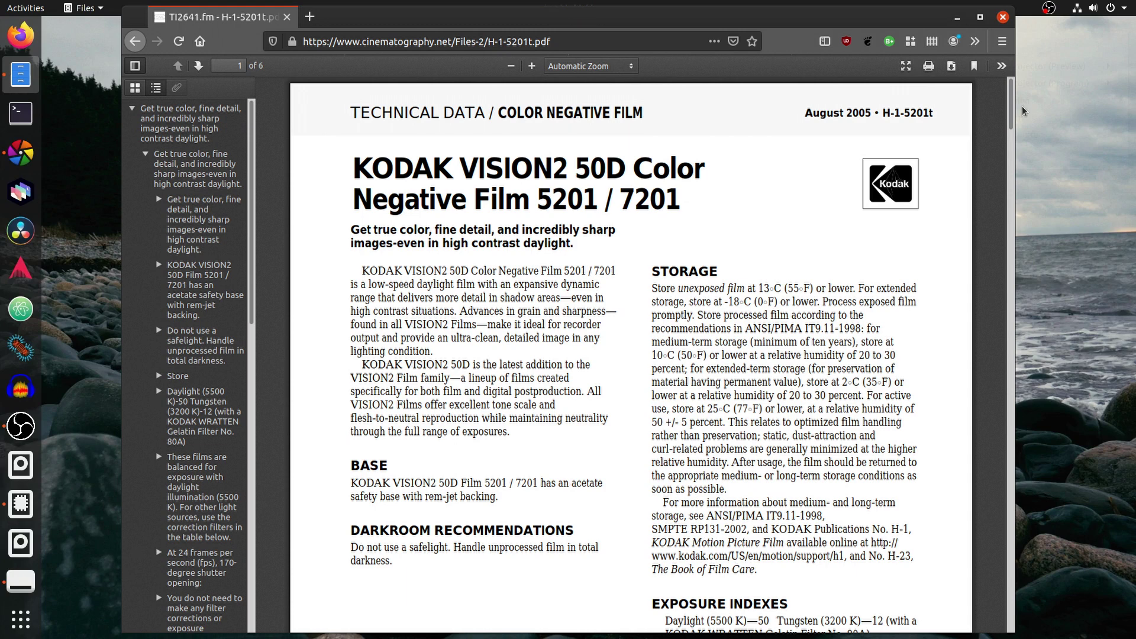
{"action": "key", "text": "alt+Left"}
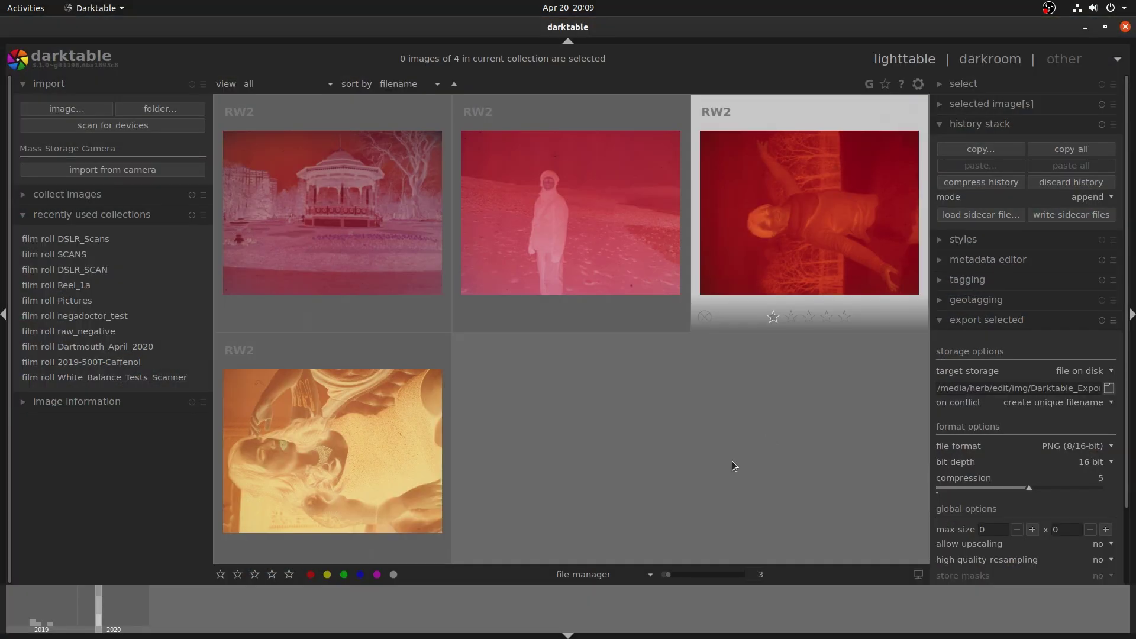
Step: Switch to darktable, open the fourth negative in the darkroom and rotate it clockwise to upright portrait orientation
{"action": "double_click", "coordinate": [396, 402]}
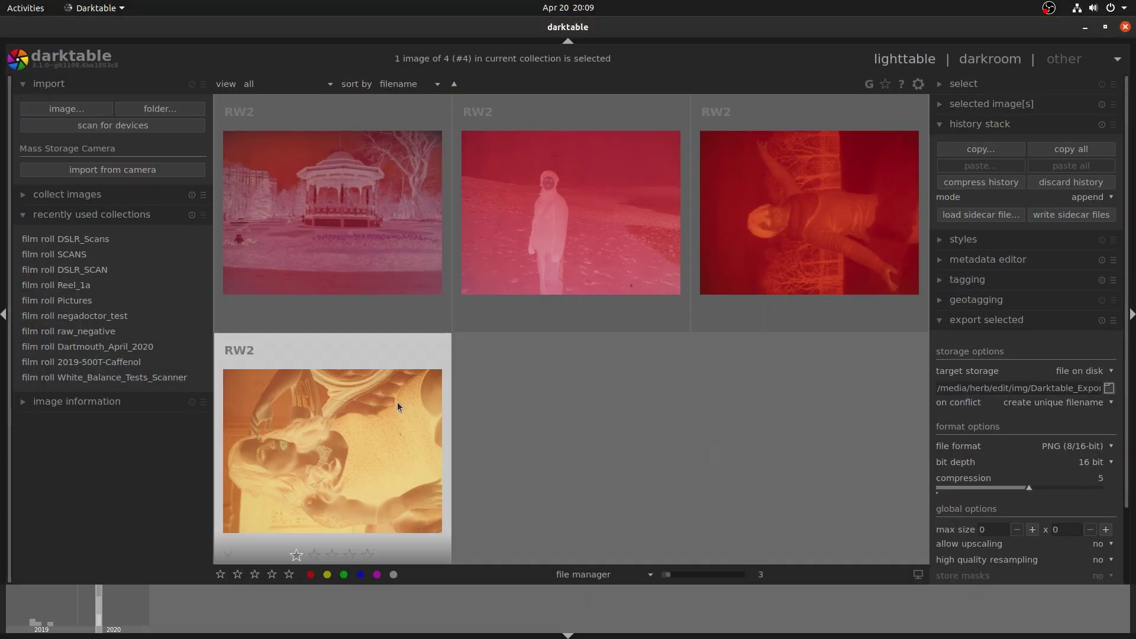
{"action": "left_click_drag", "start_coordinate": [1128, 243], "coordinate": [1129, 356]}
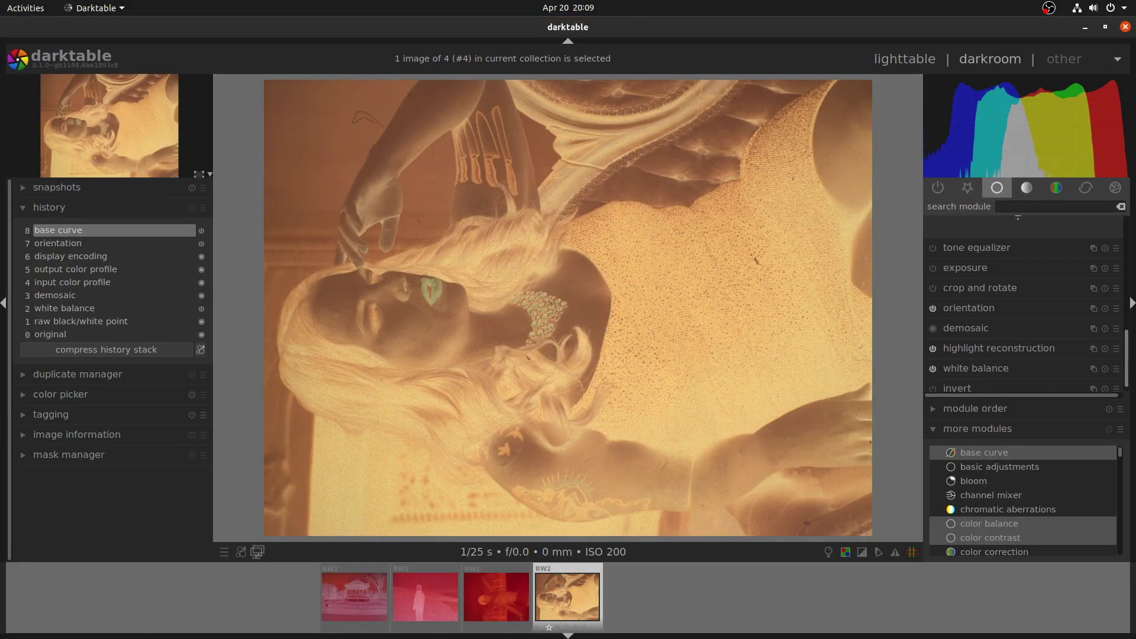
{"action": "left_click", "coordinate": [1028, 312]}
{"action": "left_click", "coordinate": [1088, 305]}
Step: Enable negadoctor on the portrait negative and set the D min red component to 92.70 %
{"action": "scroll", "coordinate": [1127, 242], "scroll_direction": "up", "scroll_amount": 3}
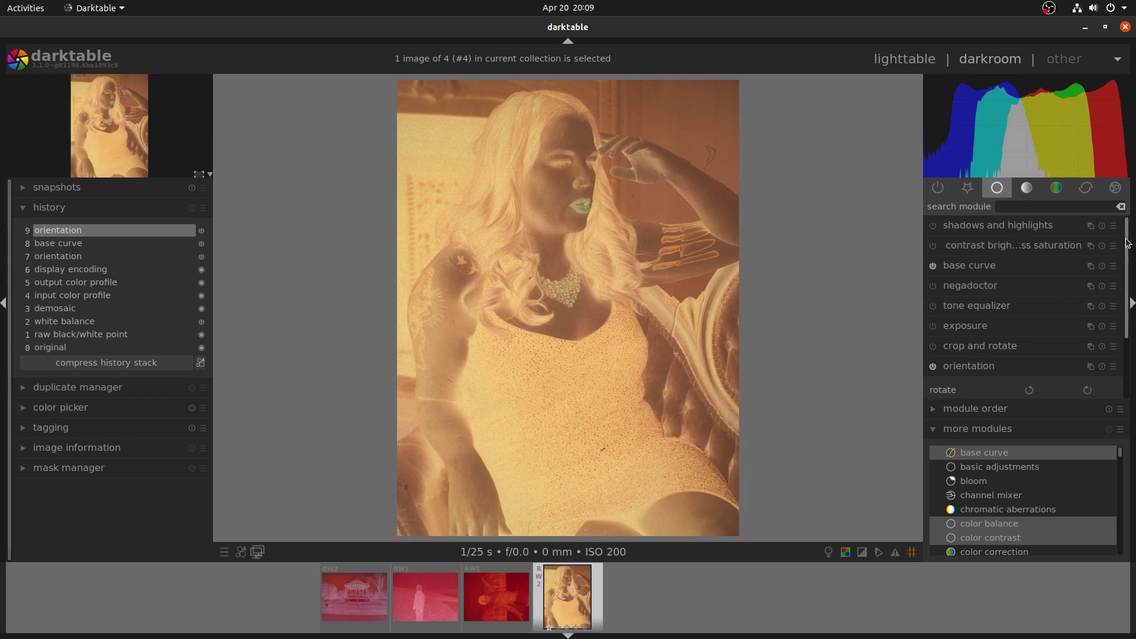
{"action": "left_click", "coordinate": [1031, 285]}
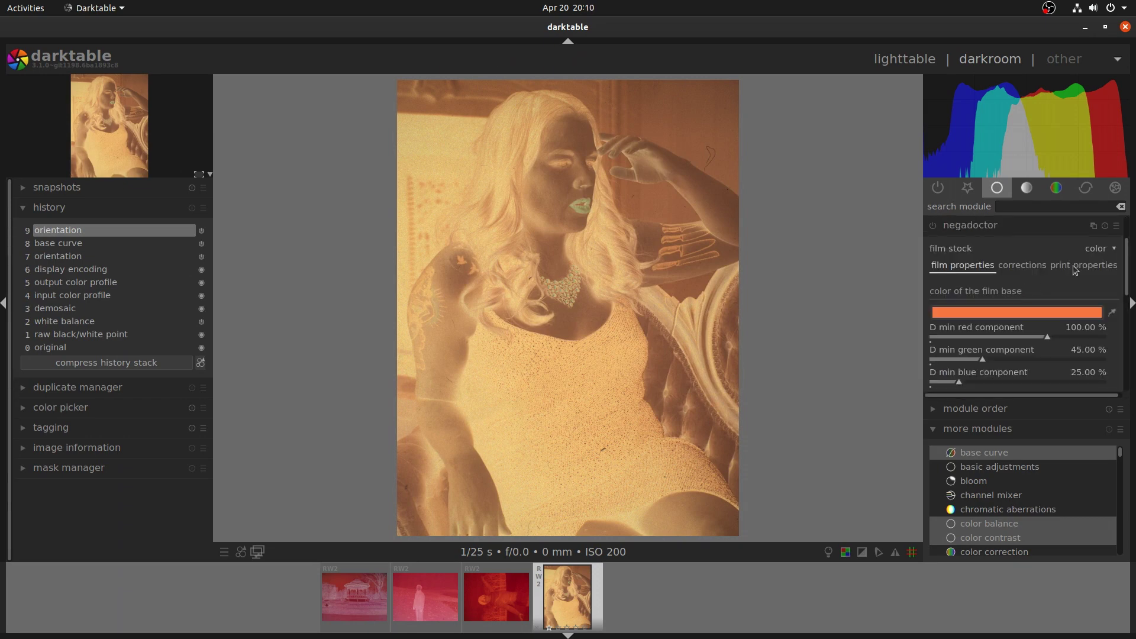
{"action": "scroll", "coordinate": [976, 296], "scroll_direction": "down", "scroll_amount": 1}
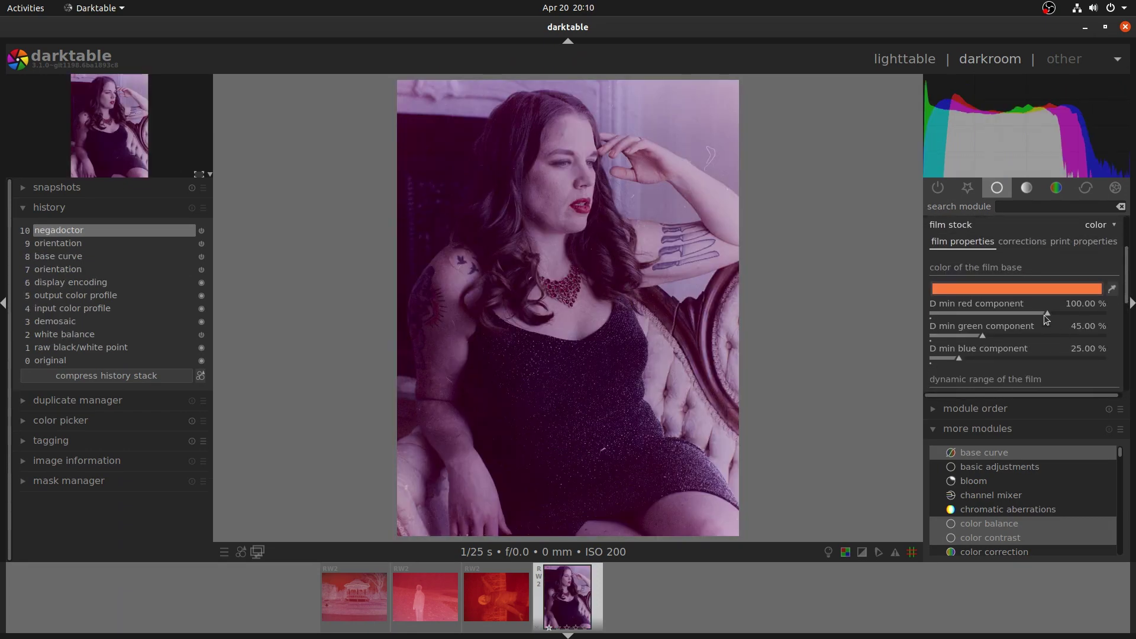
{"action": "left_click", "coordinate": [1045, 313]}
{"action": "left_click_drag", "start_coordinate": [1045, 314], "coordinate": [1039, 314]}
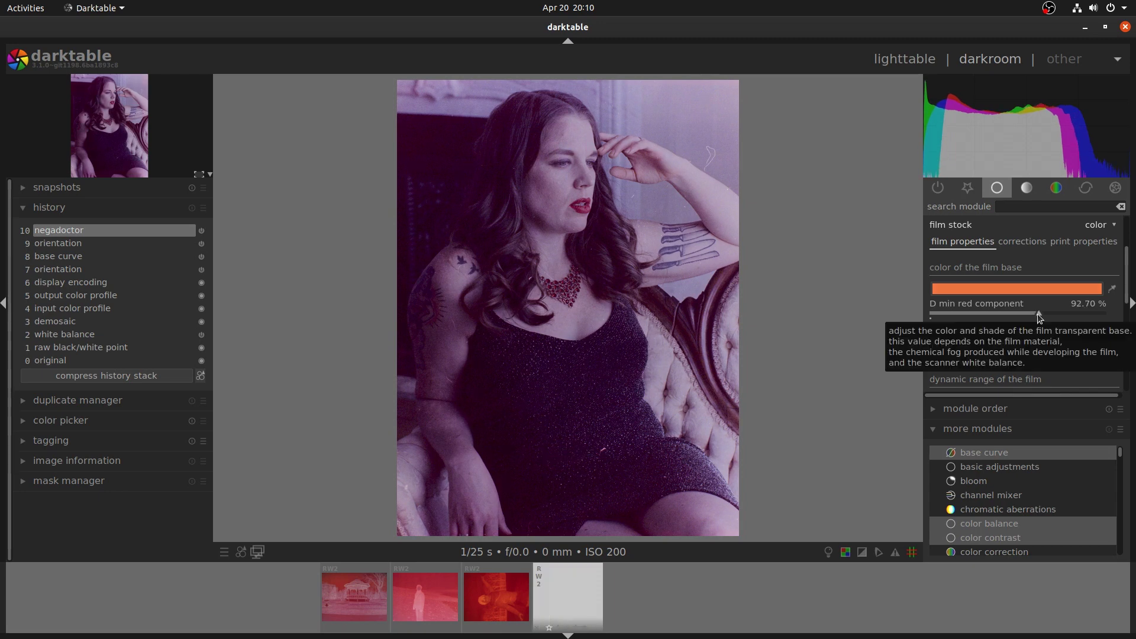
Step: Set negadoctor's D max to 1.89 dB and the scan exposure bias to -0.01 dB
{"action": "scroll", "coordinate": [1006, 337], "scroll_direction": "down", "scroll_amount": 3}
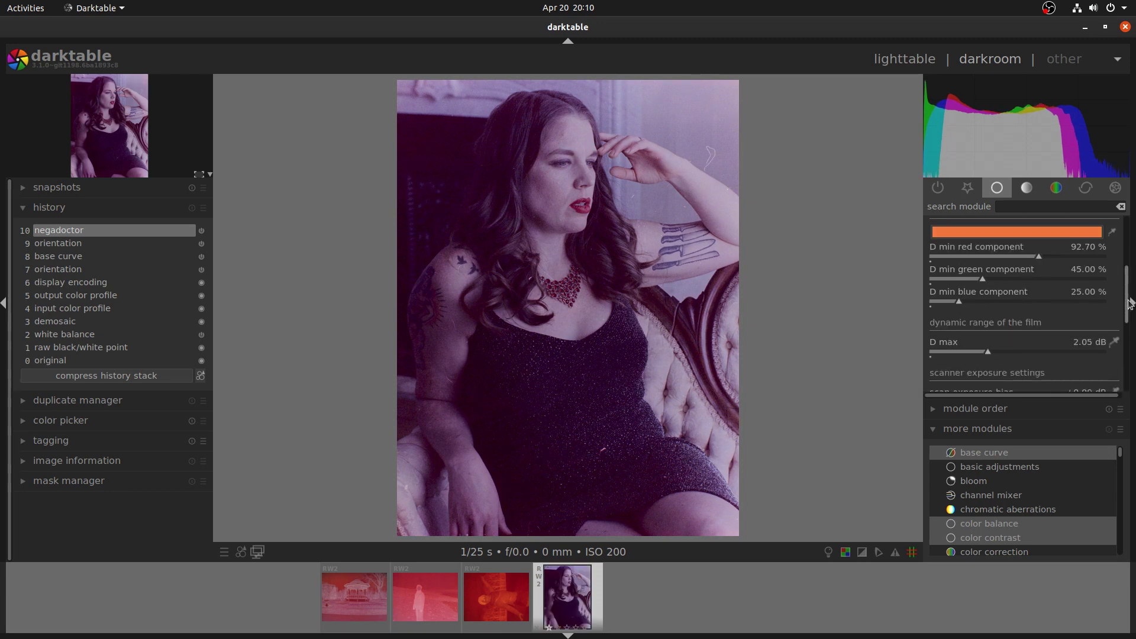
{"action": "left_click", "coordinate": [983, 344]}
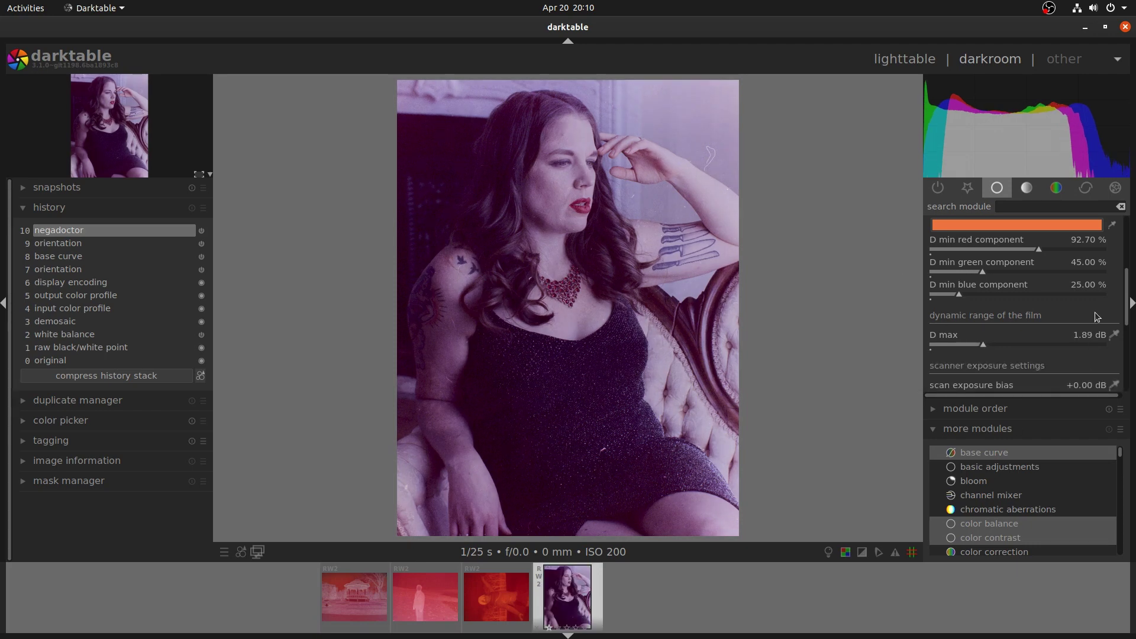
{"action": "scroll", "coordinate": [1006, 284], "scroll_direction": "down", "scroll_amount": 3}
{"action": "left_click", "coordinate": [1017, 297]}
{"action": "left_click_drag", "start_coordinate": [1017, 297], "coordinate": [1014, 296]}
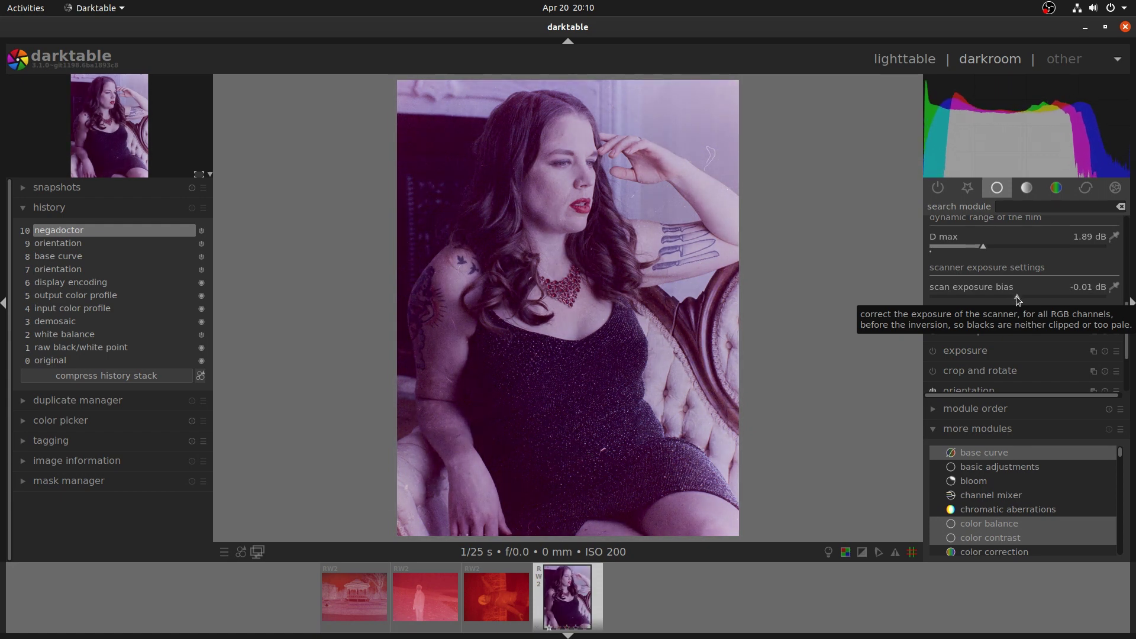
Step: In negadoctor's highlights white balance corrections, set the illuminant red gain to 0.98 and green gain to 0.97
{"action": "scroll", "coordinate": [1124, 253], "scroll_direction": "up", "scroll_amount": 5}
{"action": "scroll", "coordinate": [1124, 253], "scroll_direction": "up", "scroll_amount": 2}
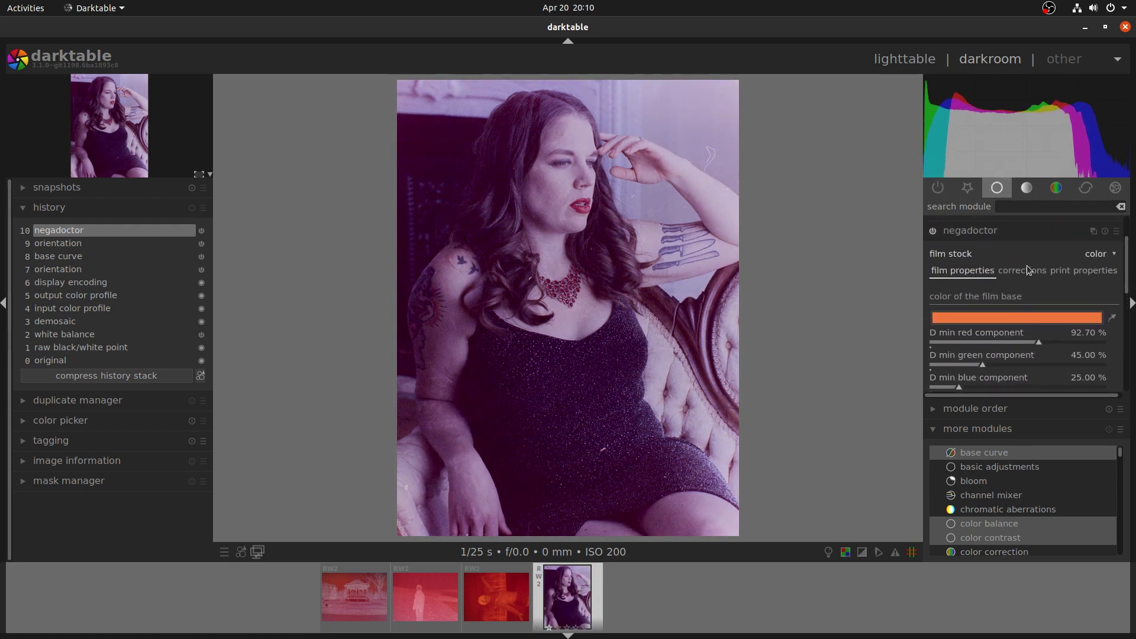
{"action": "left_click", "coordinate": [1030, 271]}
{"action": "scroll", "coordinate": [1134, 335], "scroll_direction": "down", "scroll_amount": 5}
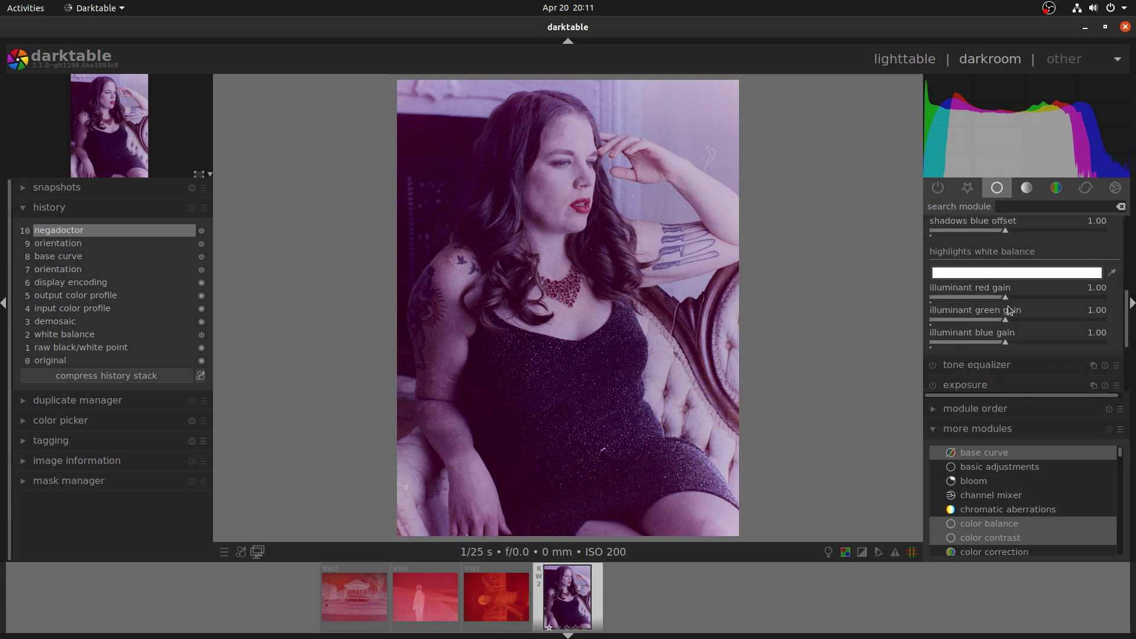
{"action": "scroll", "coordinate": [1004, 297], "scroll_direction": "down", "scroll_amount": 1}
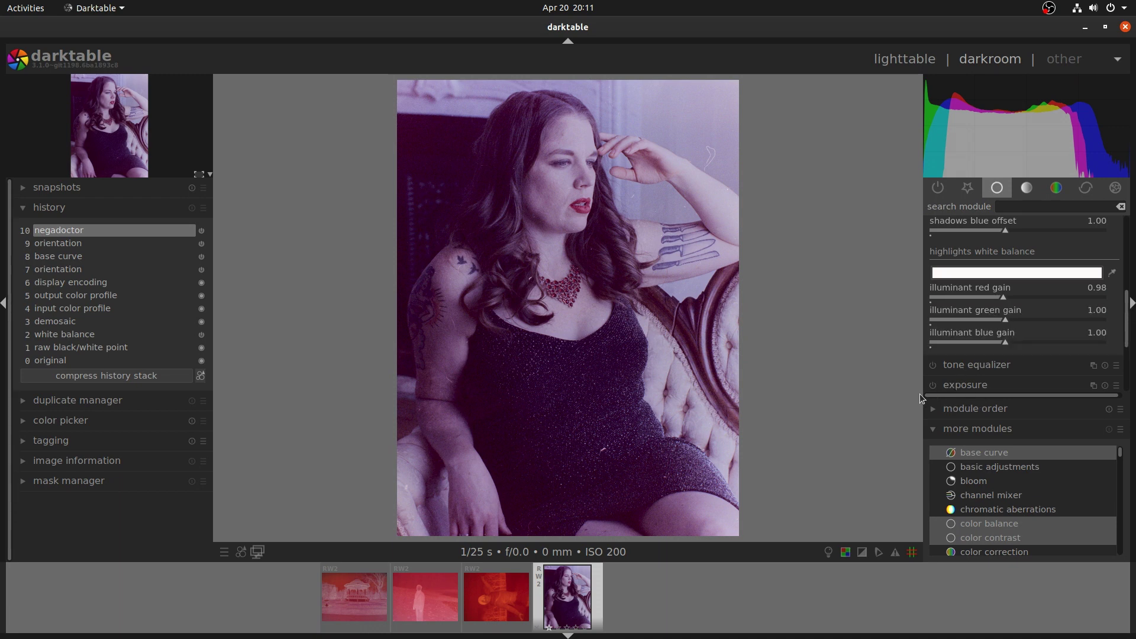
{"action": "scroll", "coordinate": [1003, 318], "scroll_direction": "down", "scroll_amount": 1}
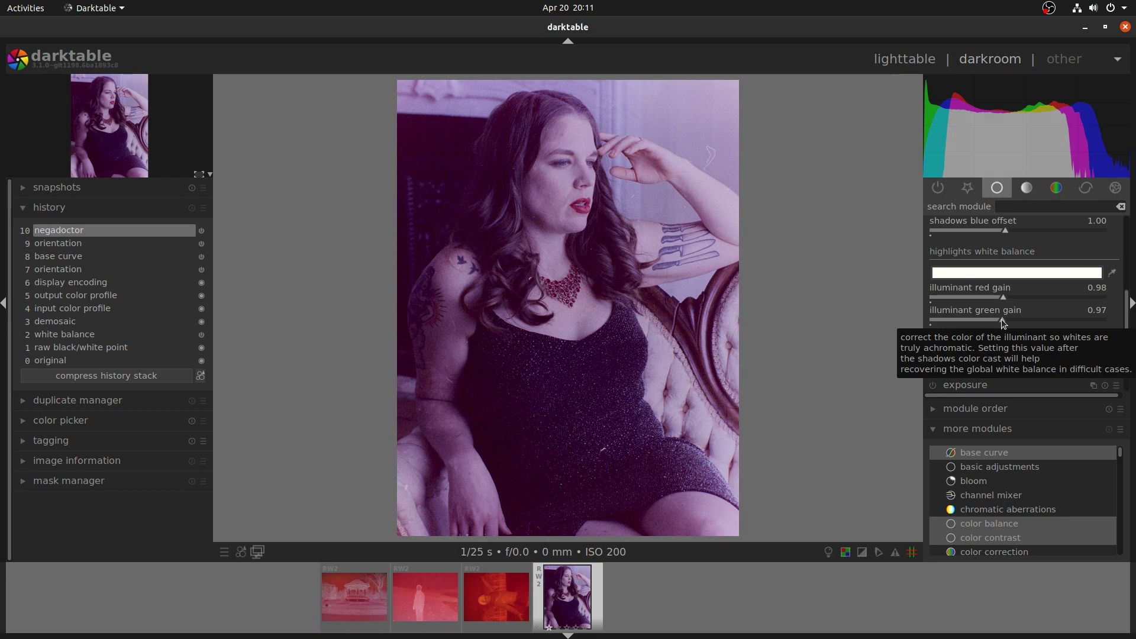
Step: Correct the shadows color cast with a blue offset of 0.98 and a green offset of 1.01
{"action": "scroll", "coordinate": [1001, 319], "scroll_direction": "up", "scroll_amount": 1}
{"action": "left_click_drag", "start_coordinate": [1127, 304], "coordinate": [1131, 270]}
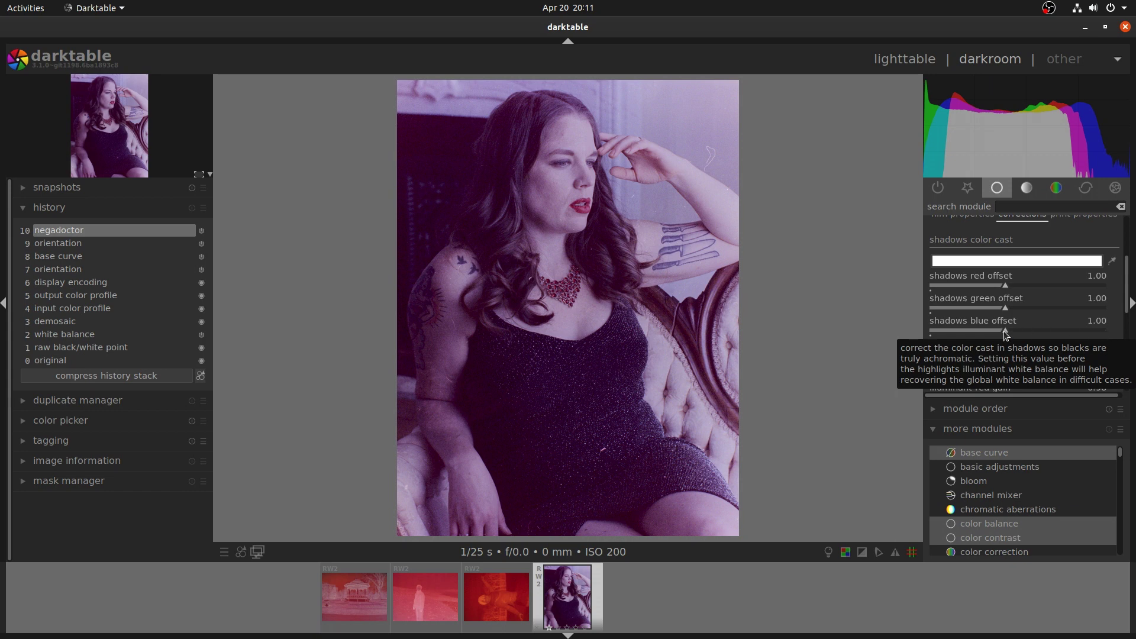
{"action": "scroll", "coordinate": [1004, 332], "scroll_direction": "down", "scroll_amount": 2}
{"action": "scroll", "coordinate": [1006, 307], "scroll_direction": "up", "scroll_amount": 2}
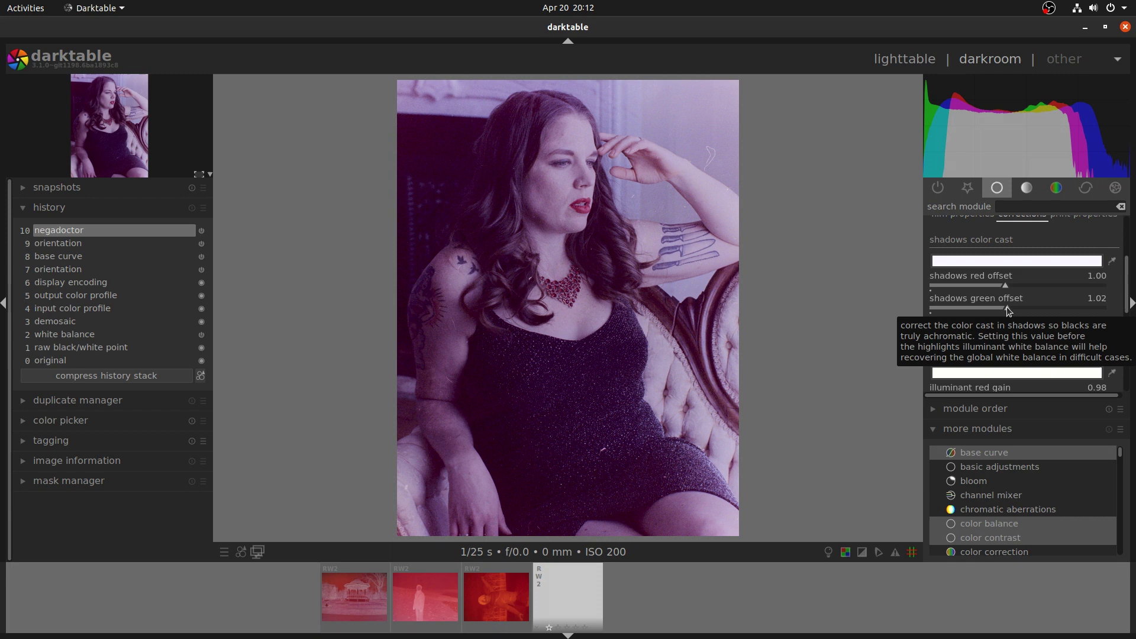
{"action": "scroll", "coordinate": [1007, 307], "scroll_direction": "up", "scroll_amount": 1}
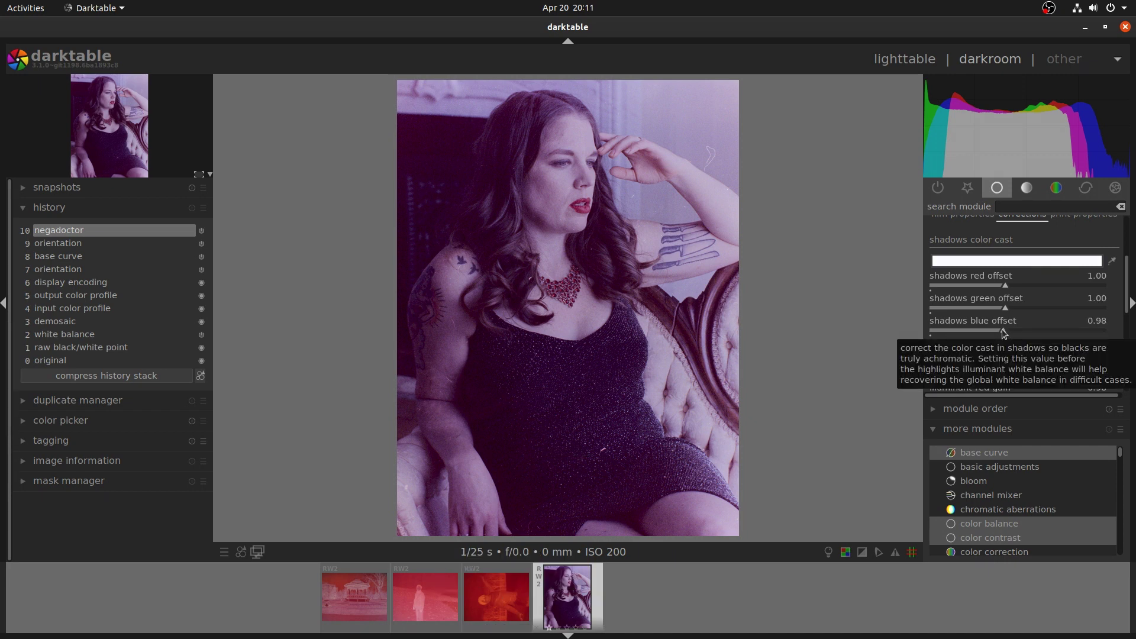
{"action": "left_click_drag", "start_coordinate": [1007, 307], "coordinate": [1006, 307]}
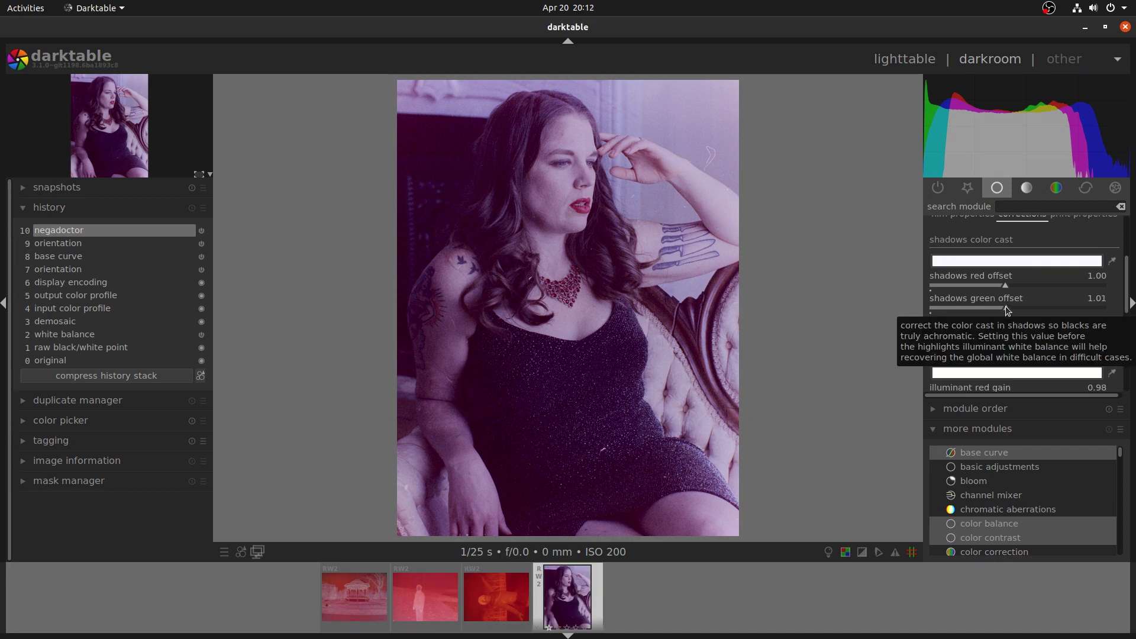
Step: Open the third negative, the figure with outstretched arms, and rotate it clockwise to upright portrait orientation
{"action": "left_click", "coordinate": [496, 596]}
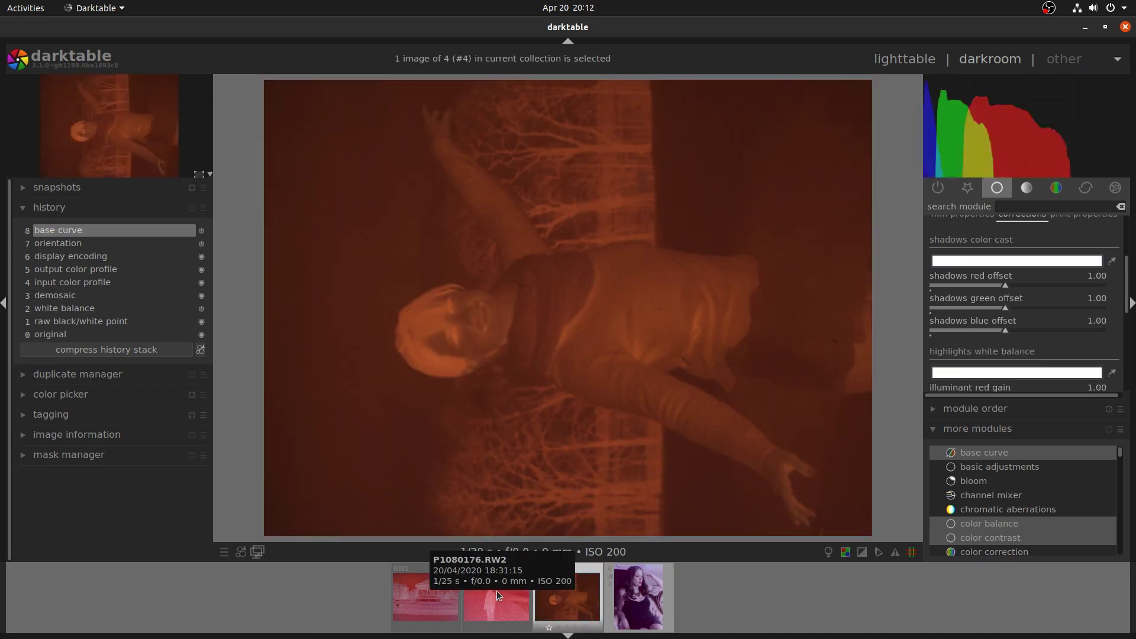
{"action": "scroll", "coordinate": [1127, 290], "scroll_direction": "down", "scroll_amount": 1}
{"action": "scroll", "coordinate": [1101, 293], "scroll_direction": "up", "scroll_amount": 4}
{"action": "scroll", "coordinate": [1020, 337], "scroll_direction": "down", "scroll_amount": 9}
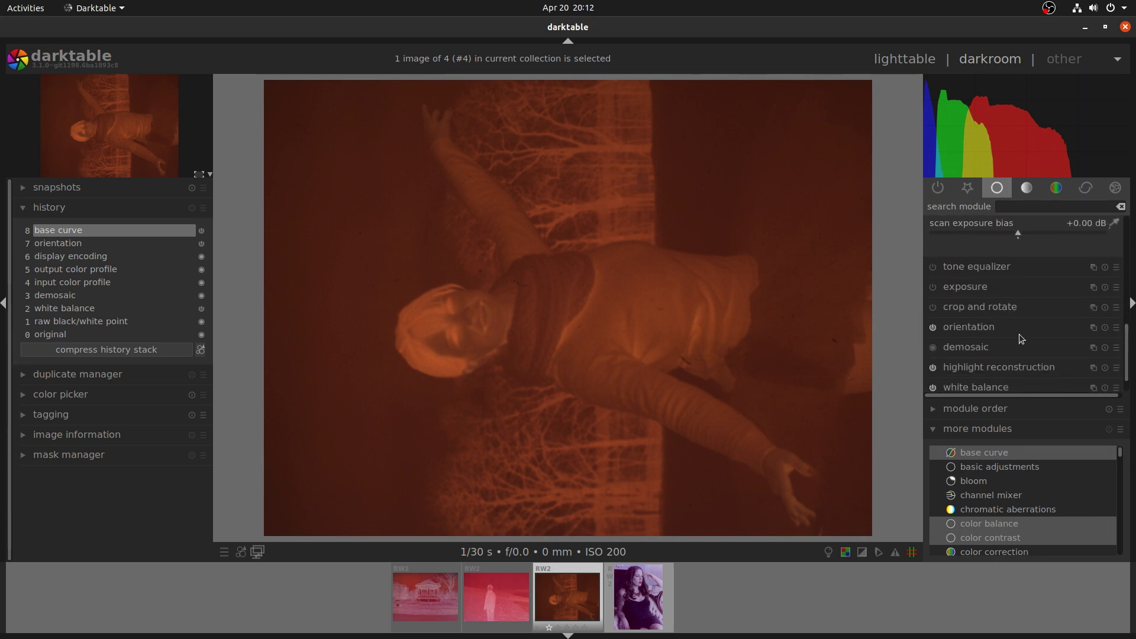
{"action": "left_click", "coordinate": [1020, 330]}
{"action": "left_click", "coordinate": [1089, 305]}
Step: Enable negadoctor on this negative with D max at 2.31 dB and the D min red component at 88.81 %
{"action": "scroll", "coordinate": [1066, 293], "scroll_direction": "up", "scroll_amount": 3}
{"action": "left_click", "coordinate": [1040, 284]}
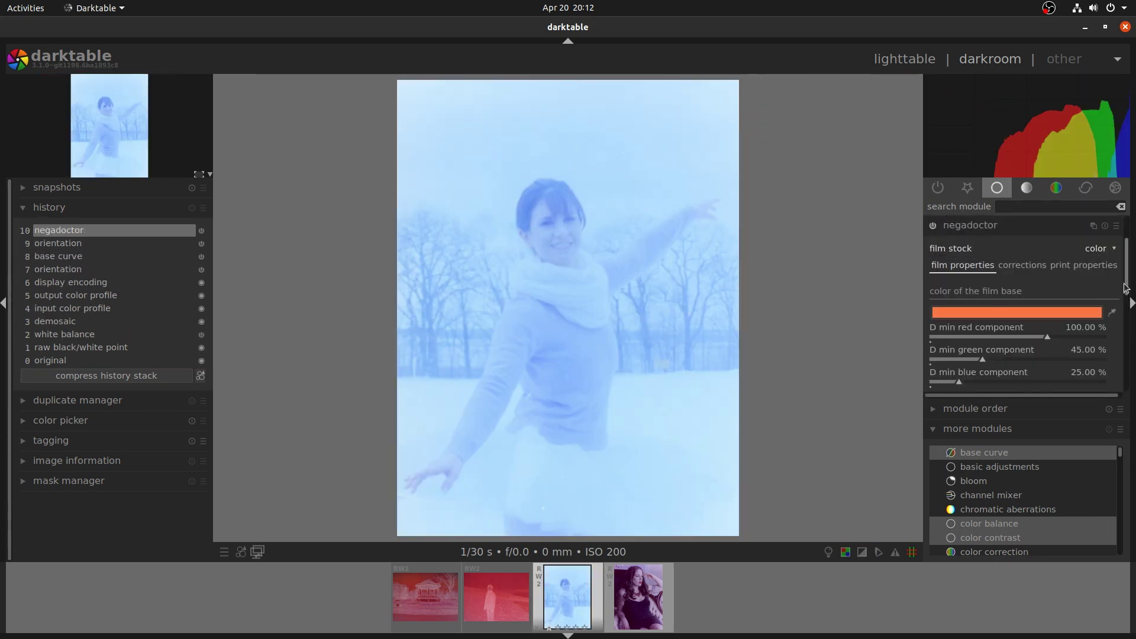
{"action": "scroll", "coordinate": [1017, 375], "scroll_direction": "down", "scroll_amount": 4}
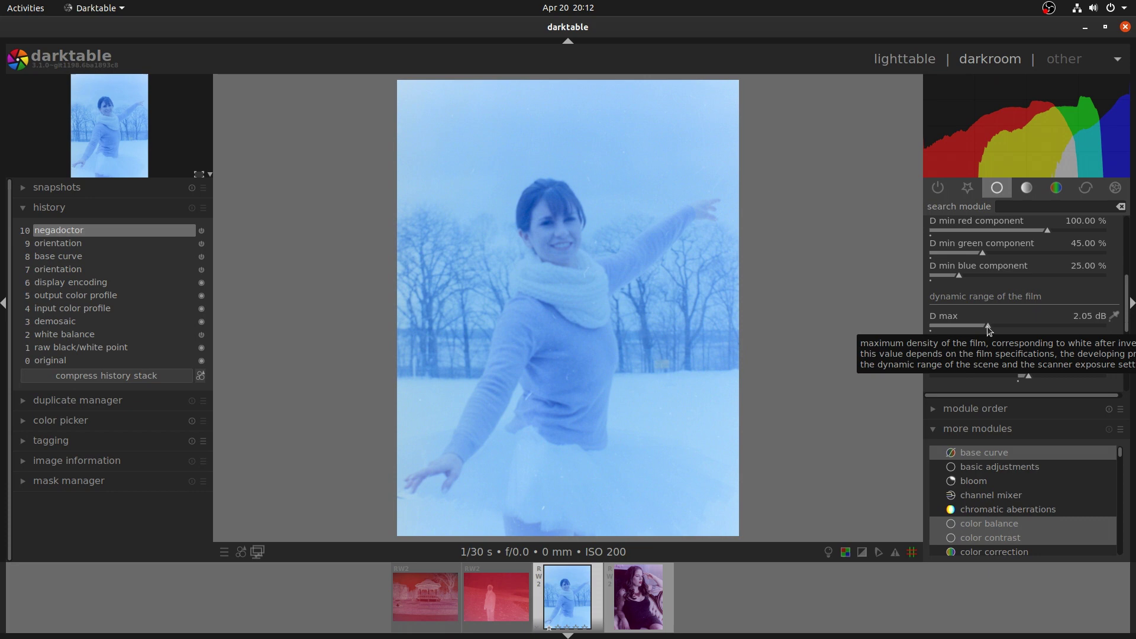
{"action": "left_click_drag", "start_coordinate": [987, 325], "coordinate": [964, 290]}
{"action": "scroll", "coordinate": [1116, 303], "scroll_direction": "up", "scroll_amount": 2}
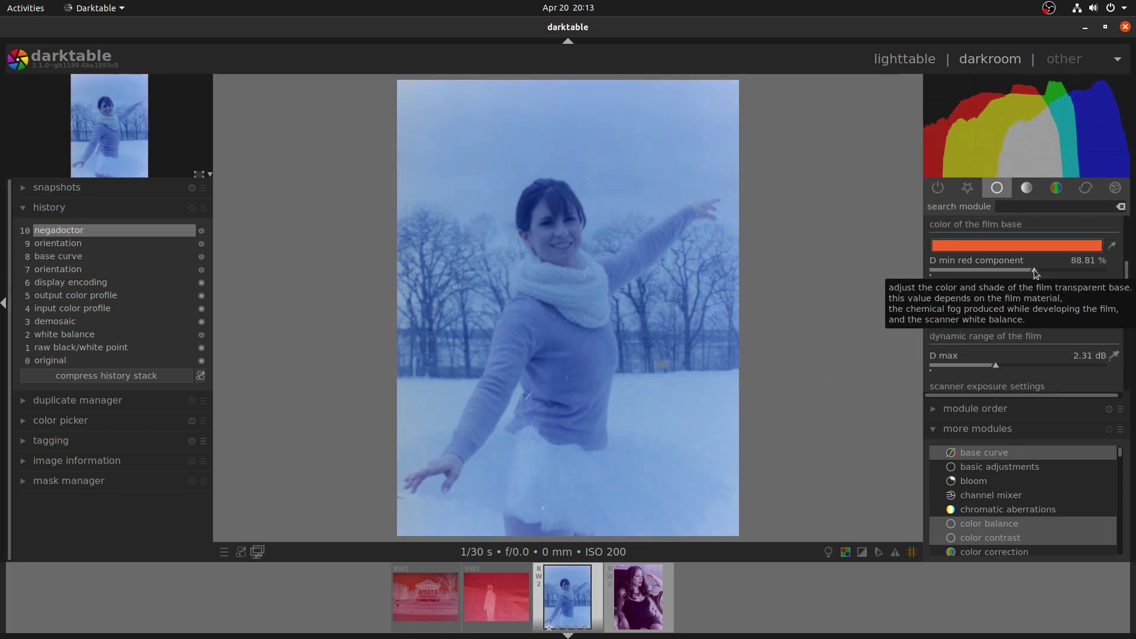
{"action": "scroll", "coordinate": [1083, 344], "scroll_direction": "down", "scroll_amount": 3}
Step: Sample a small patch of snow beside the woman's skirt for negadoctor's highlights white balance
{"action": "scroll", "coordinate": [1127, 320], "scroll_direction": "up", "scroll_amount": 7}
{"action": "left_click", "coordinate": [1022, 291]}
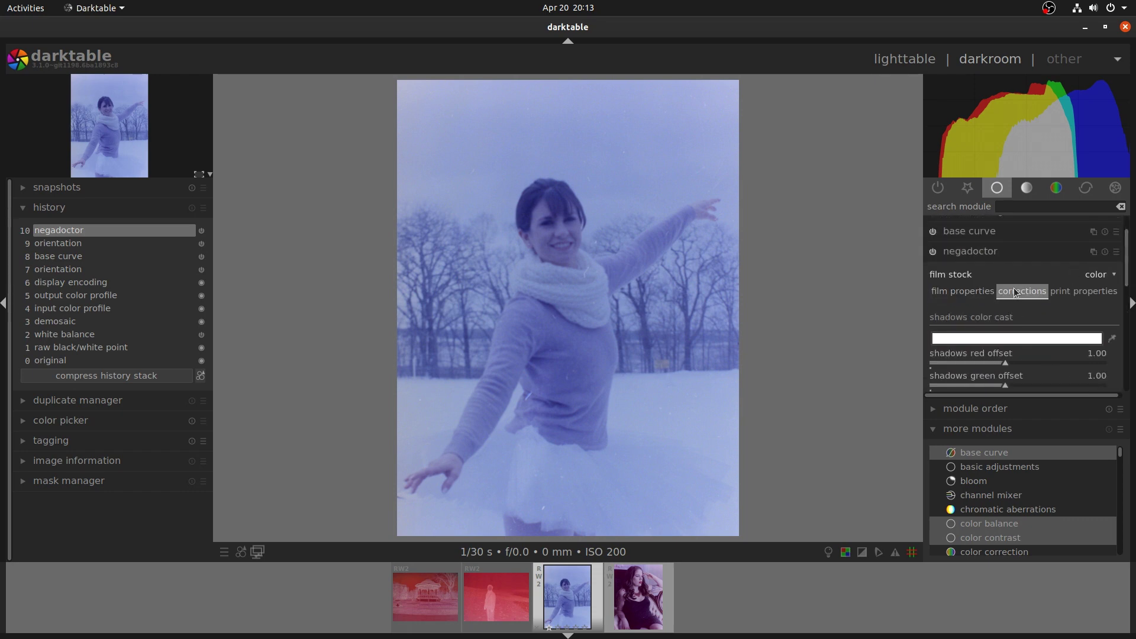
{"action": "scroll", "coordinate": [1127, 312], "scroll_direction": "down", "scroll_amount": 6}
{"action": "left_click", "coordinate": [1113, 295]}
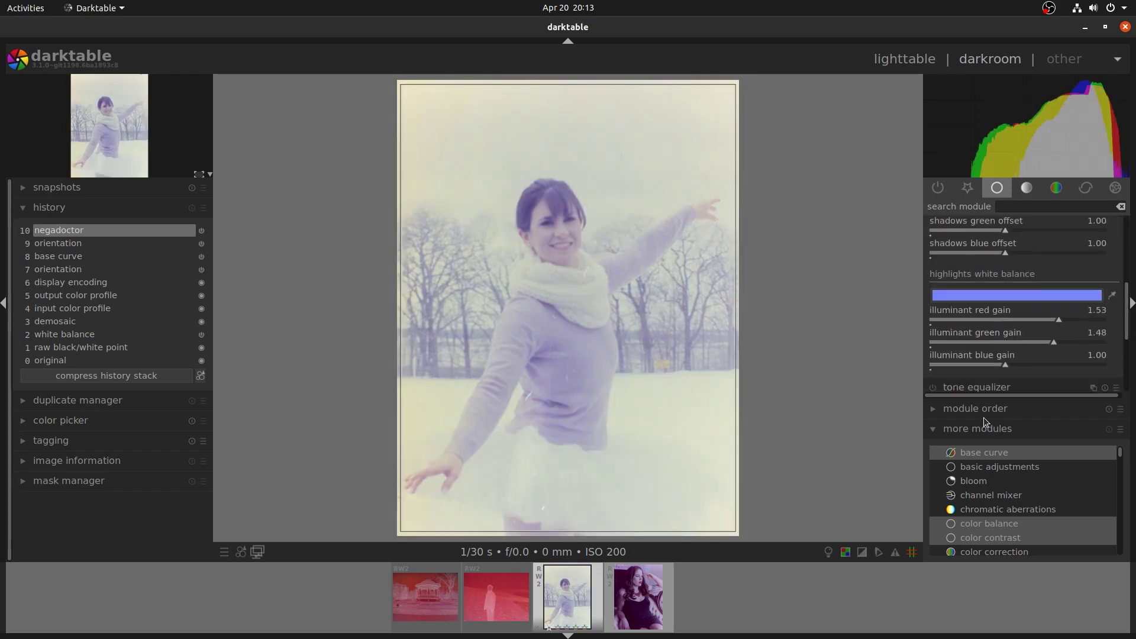
{"action": "left_click_drag", "start_coordinate": [627, 397], "coordinate": [649, 404]}
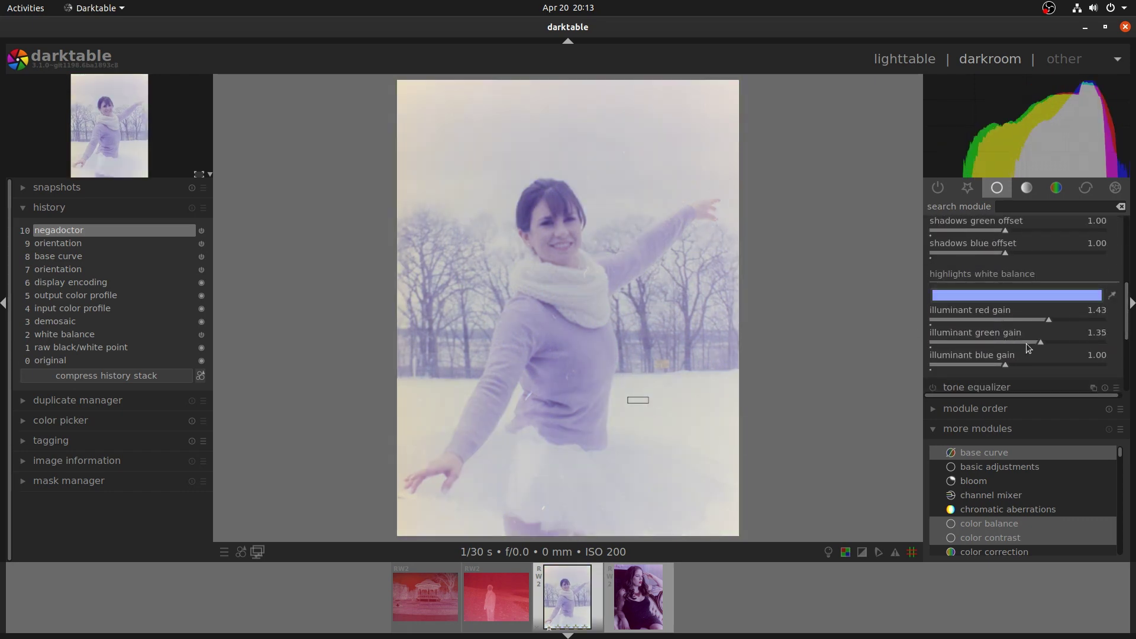
Step: Set the illuminant blue gain to 1.06 and the illuminant red gain to 1.38
{"action": "scroll", "coordinate": [1026, 343], "scroll_direction": "down", "scroll_amount": 1}
{"action": "mouse_move", "coordinate": [1008, 335]}
{"action": "left_mouse_down"}
{"action": "mouse_move", "coordinate": [1025, 336]}
{"action": "mouse_move", "coordinate": [1009, 337]}
{"action": "left_mouse_up"}
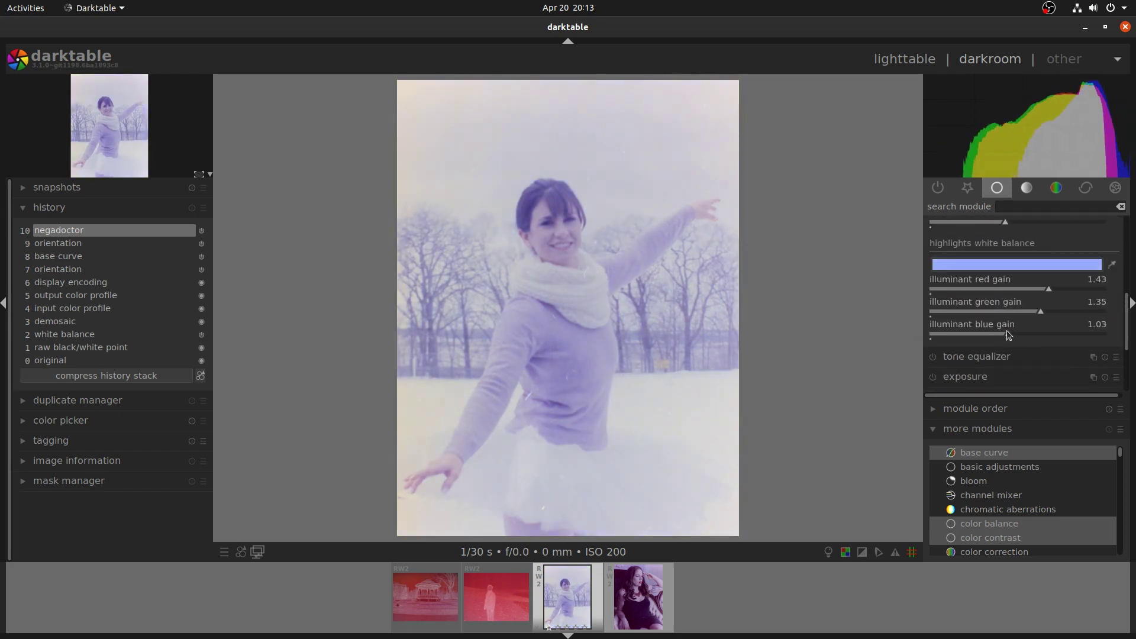
{"action": "left_click_drag", "start_coordinate": [1049, 288], "coordinate": [1044, 289]}
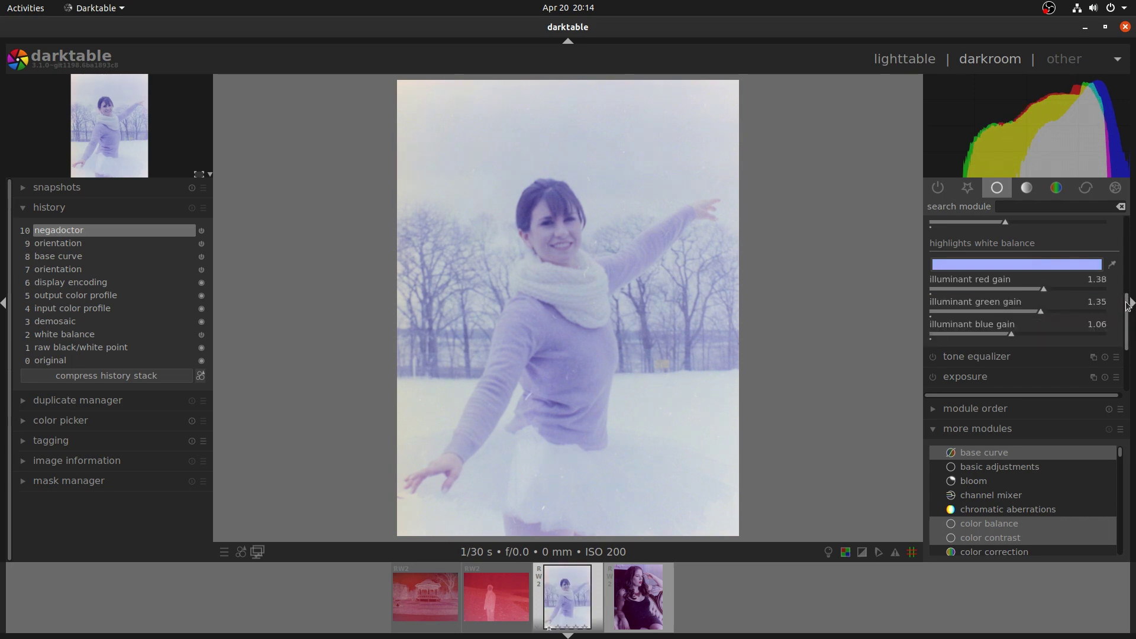
Step: Sample a small dark spot among the tree trunks beside the woman for negadoctor's shadows color cast
{"action": "left_click_drag", "start_coordinate": [1126, 303], "coordinate": [1125, 264]}
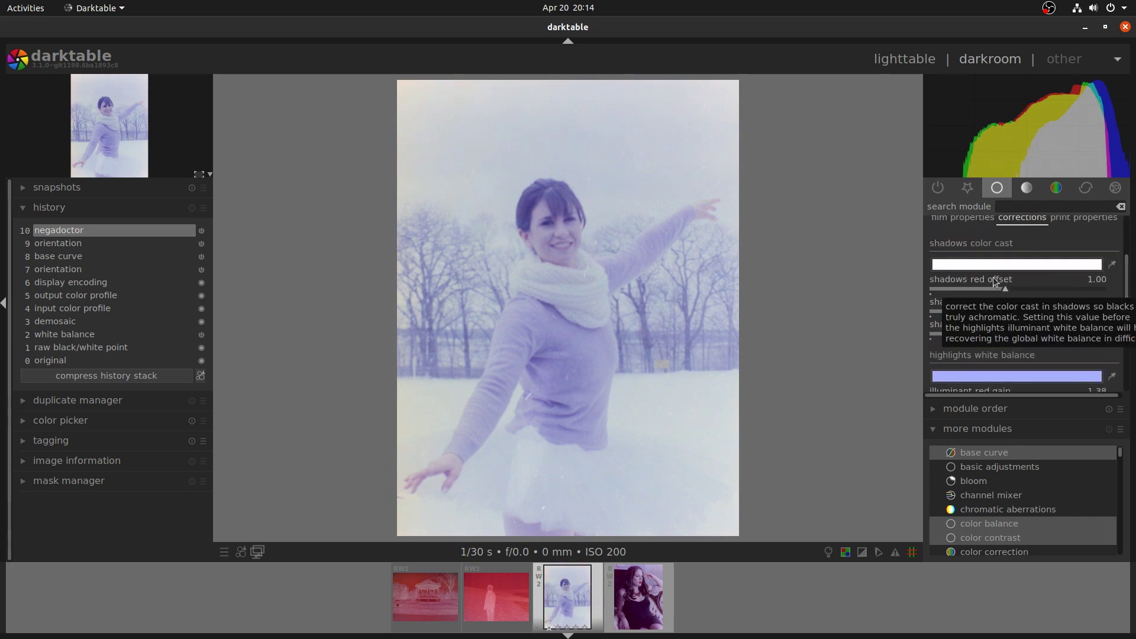
{"action": "middle_click", "coordinate": [594, 381]}
{"action": "left_click", "coordinate": [1112, 265]}
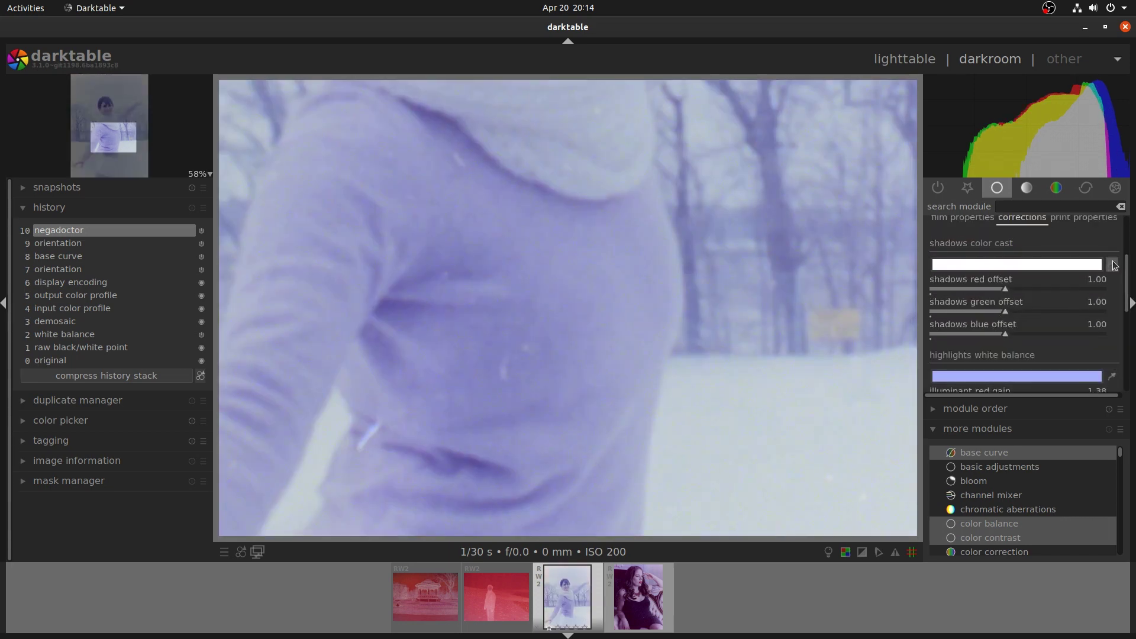
{"action": "left_click", "coordinate": [787, 264]}
{"action": "middle_click", "coordinate": [799, 379]}
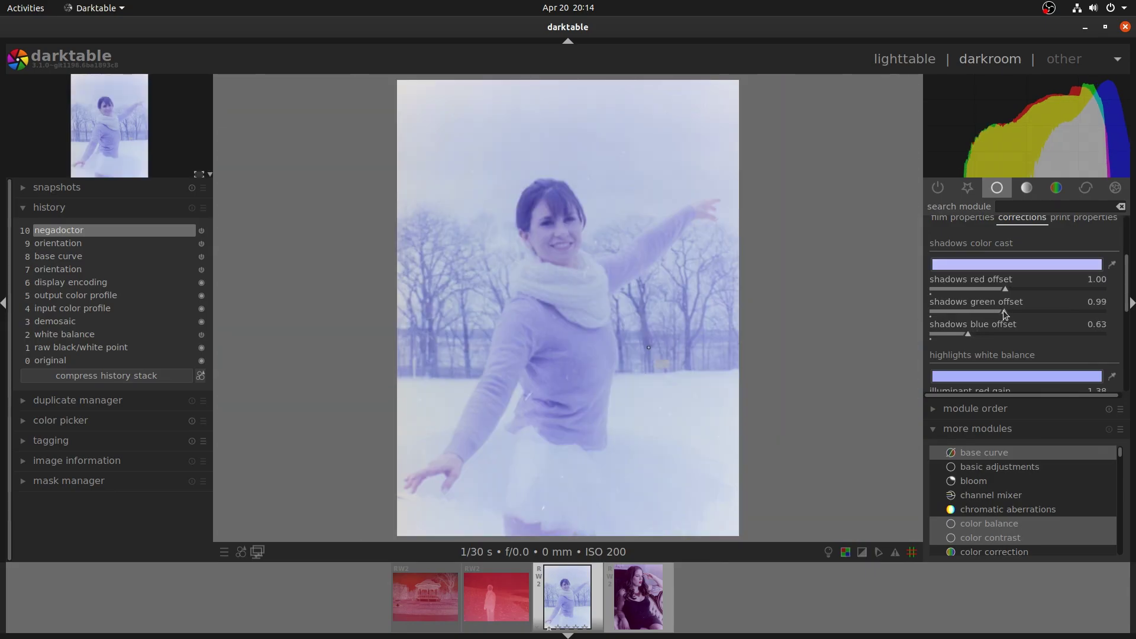
Step: Raise the shadows blue offset and return to negadoctor's film properties
{"action": "left_click", "coordinate": [968, 335]}
{"action": "left_click_drag", "start_coordinate": [967, 335], "coordinate": [994, 335]}
{"action": "scroll", "coordinate": [992, 331], "scroll_direction": "up", "scroll_amount": 3}
{"action": "left_click", "coordinate": [965, 304]}
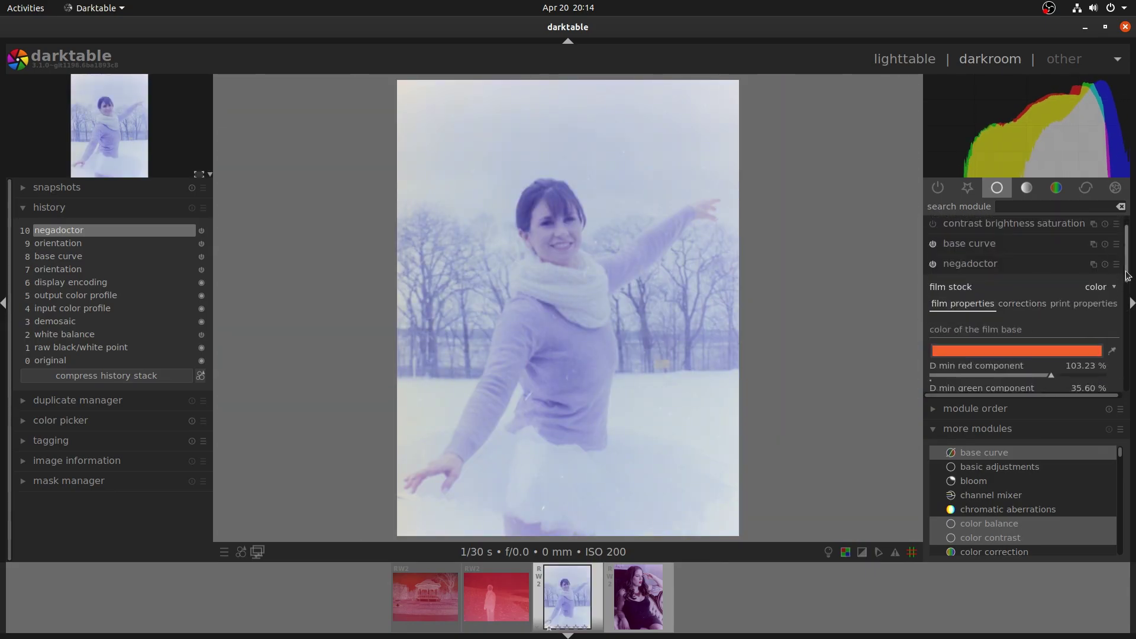
{"action": "scroll", "coordinate": [1027, 377], "scroll_direction": "down", "scroll_amount": 6}
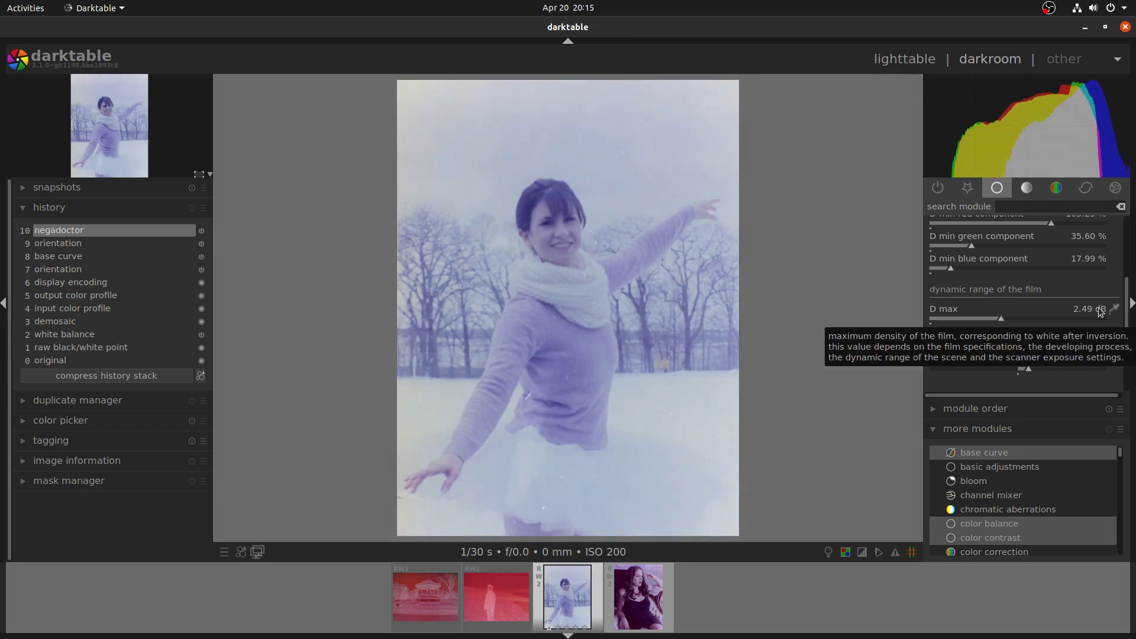
Step: Try contrast 0.16, brightness 0.10 and saturation 0.01 in the contrast brightness saturation module, and disable the module again
{"action": "scroll", "coordinate": [1000, 284], "scroll_direction": "up", "scroll_amount": 5}
{"action": "left_click", "coordinate": [999, 244]}
{"action": "left_click_drag", "start_coordinate": [1017, 259], "coordinate": [1026, 280]}
{"action": "left_click_drag", "start_coordinate": [1017, 303], "coordinate": [1018, 303]}
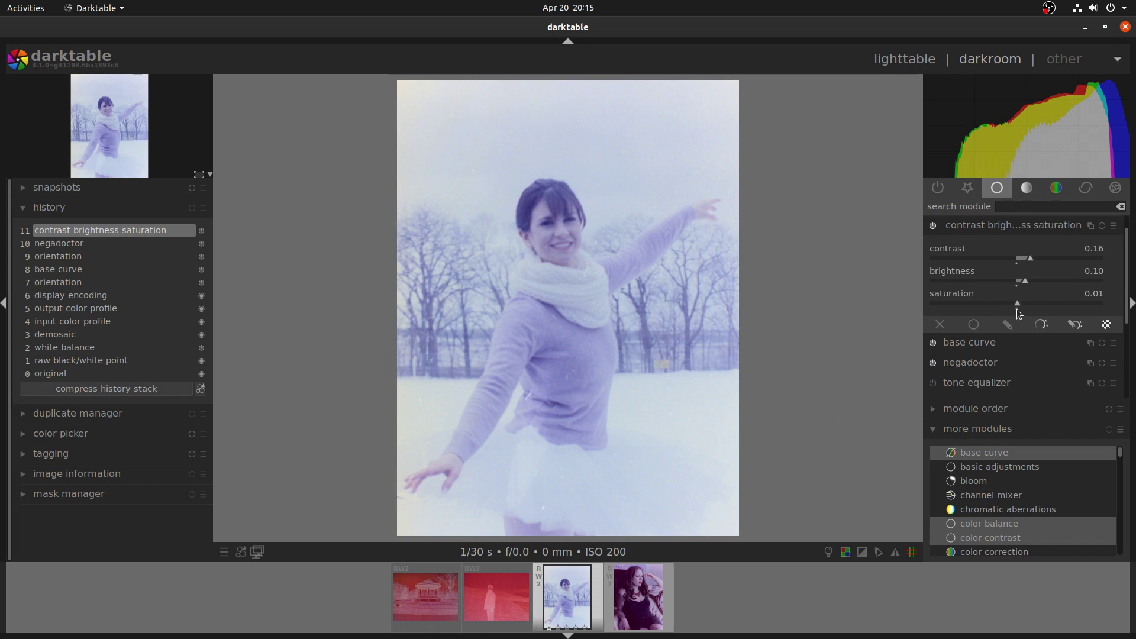
{"action": "left_click", "coordinate": [933, 226]}
Step: Set negadoctor's D min red component to 107.13 % and fine-tune the film density settings
{"action": "scroll", "coordinate": [983, 237], "scroll_direction": "down", "scroll_amount": 4}
{"action": "left_click", "coordinate": [983, 228]}
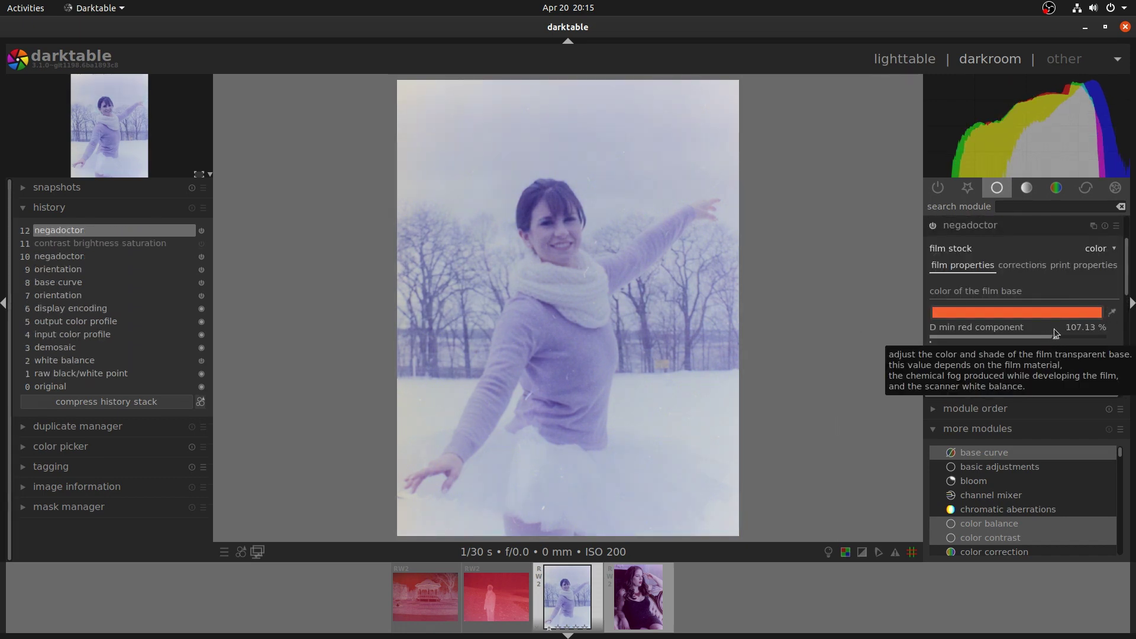
{"action": "scroll", "coordinate": [992, 279], "scroll_direction": "down", "scroll_amount": 5}
{"action": "left_click_drag", "start_coordinate": [992, 279], "coordinate": [1030, 282]}
Step: Open the second negative, the person standing on the beach, and enable negadoctor with color film stock in the film properties
{"action": "left_click", "coordinate": [494, 605]}
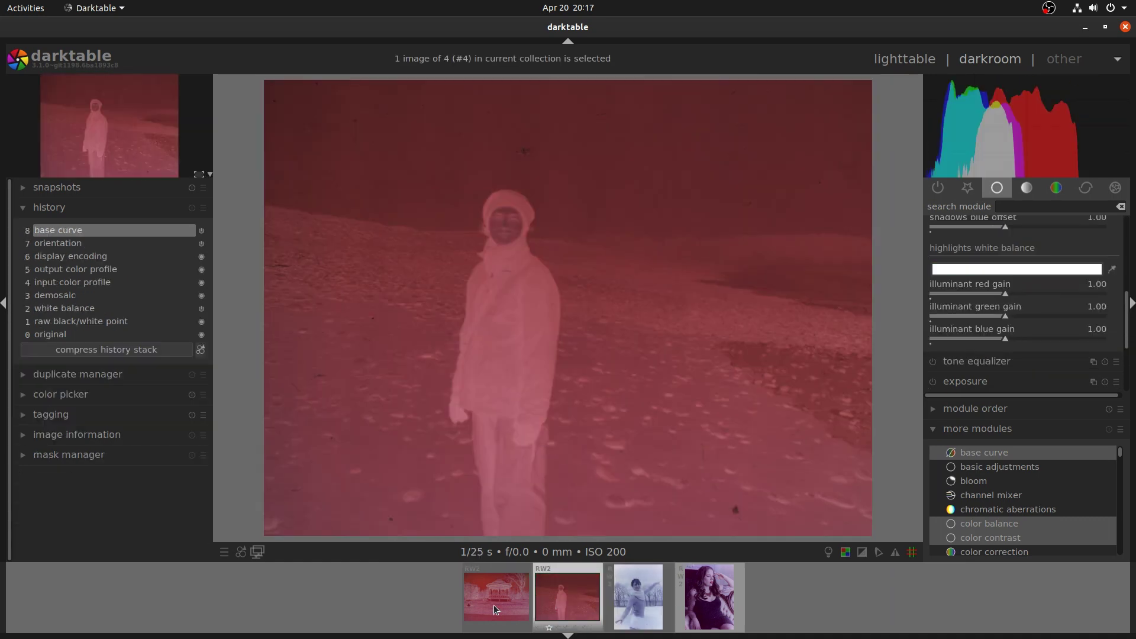
{"action": "scroll", "coordinate": [1014, 305], "scroll_direction": "up", "scroll_amount": 5}
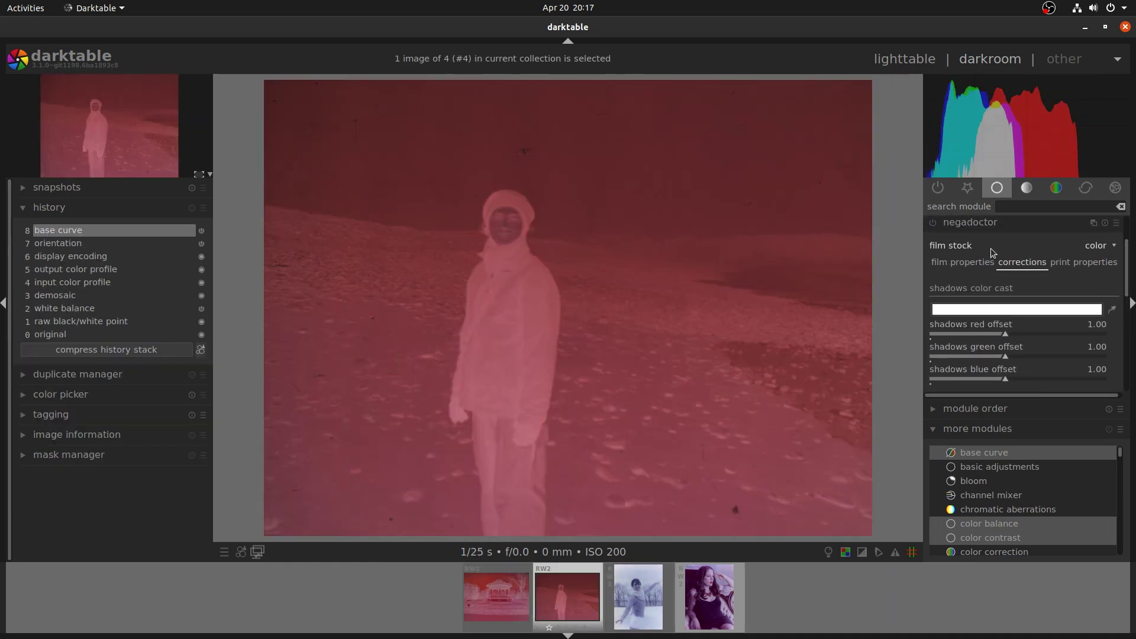
{"action": "left_click", "coordinate": [973, 262]}
{"action": "left_click", "coordinate": [1098, 247]}
{"action": "left_click", "coordinate": [1092, 248]}
Step: Set the D min green component to 34.28 % and the D min blue component to 29.27 %
{"action": "left_click_drag", "start_coordinate": [1127, 263], "coordinate": [1127, 292]}
{"action": "left_click_drag", "start_coordinate": [983, 271], "coordinate": [974, 270]}
{"action": "left_click", "coordinate": [969, 270]}
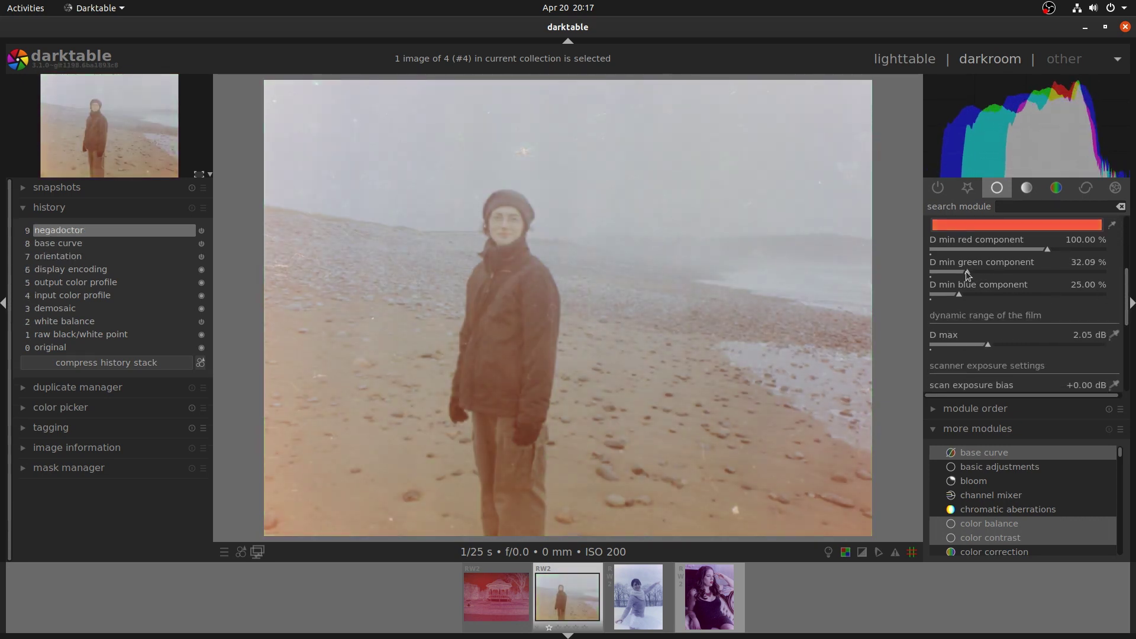
{"action": "left_click", "coordinate": [964, 292]}
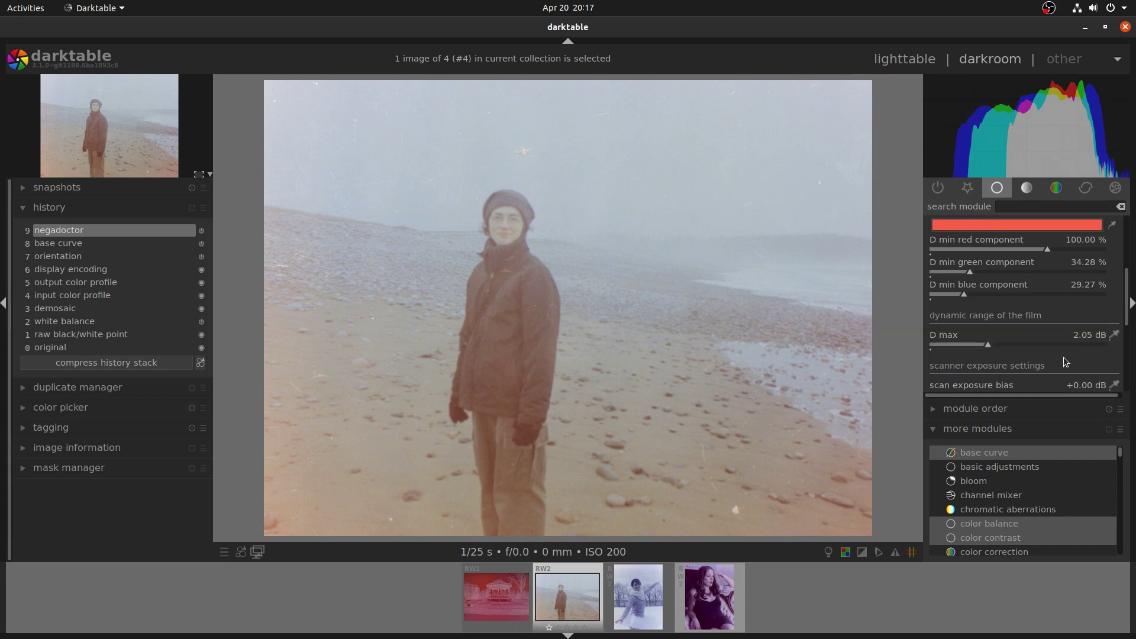
Step: Set the scan exposure bias to +0.05 dB and D max to 2.14 dB for the beach negative
{"action": "left_click", "coordinate": [997, 345]}
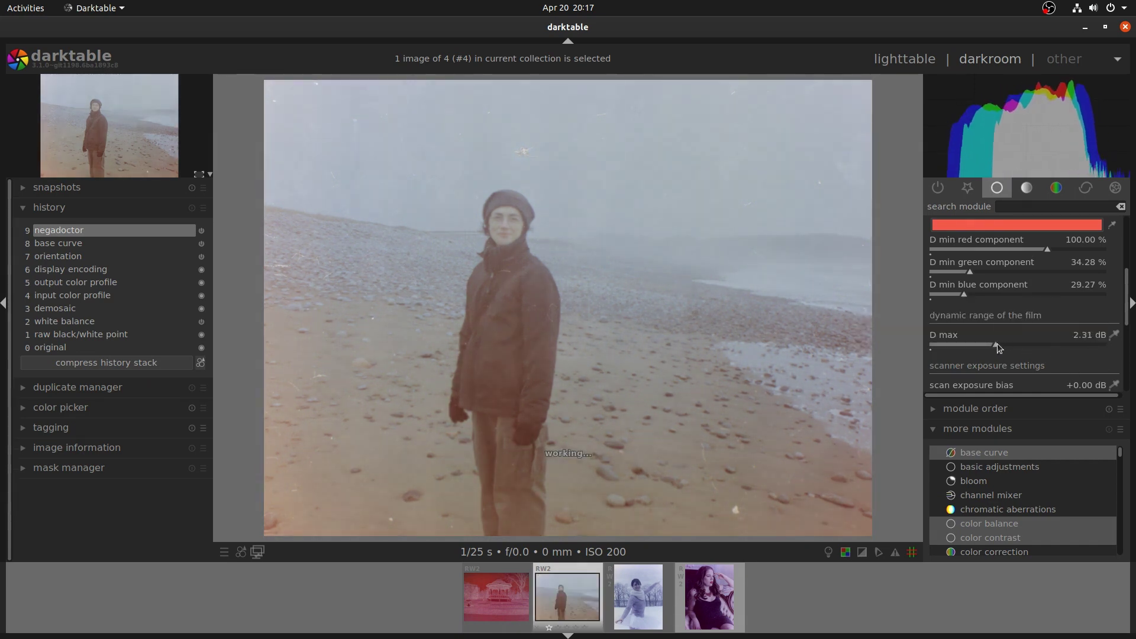
{"action": "left_click_drag", "start_coordinate": [997, 344], "coordinate": [996, 343]}
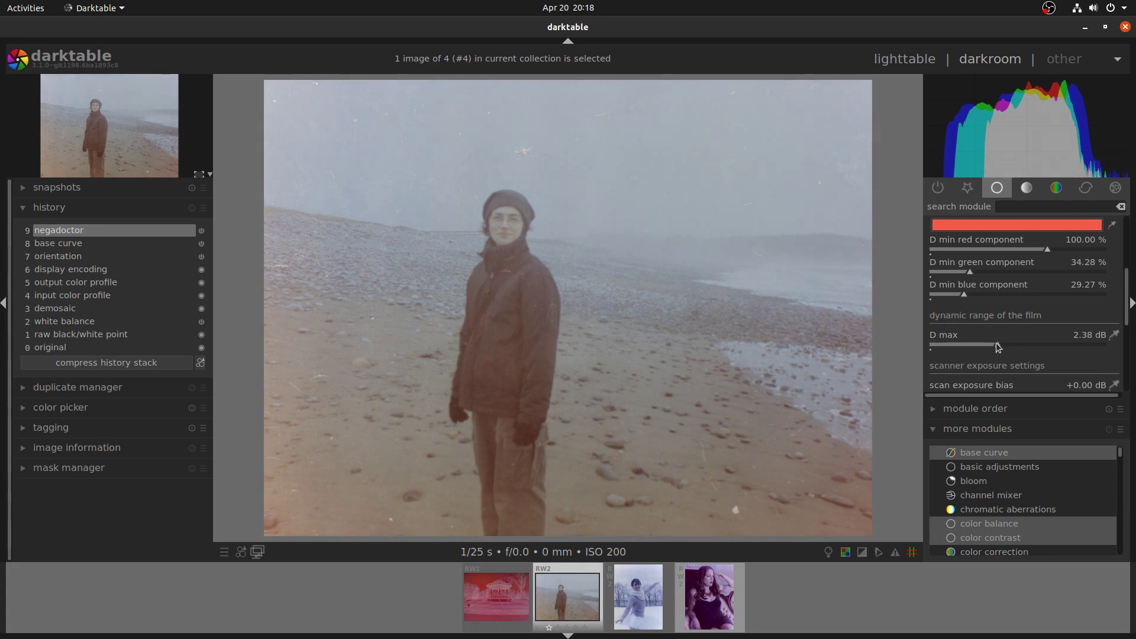
{"action": "scroll", "coordinate": [1018, 363], "scroll_direction": "down", "scroll_amount": 1}
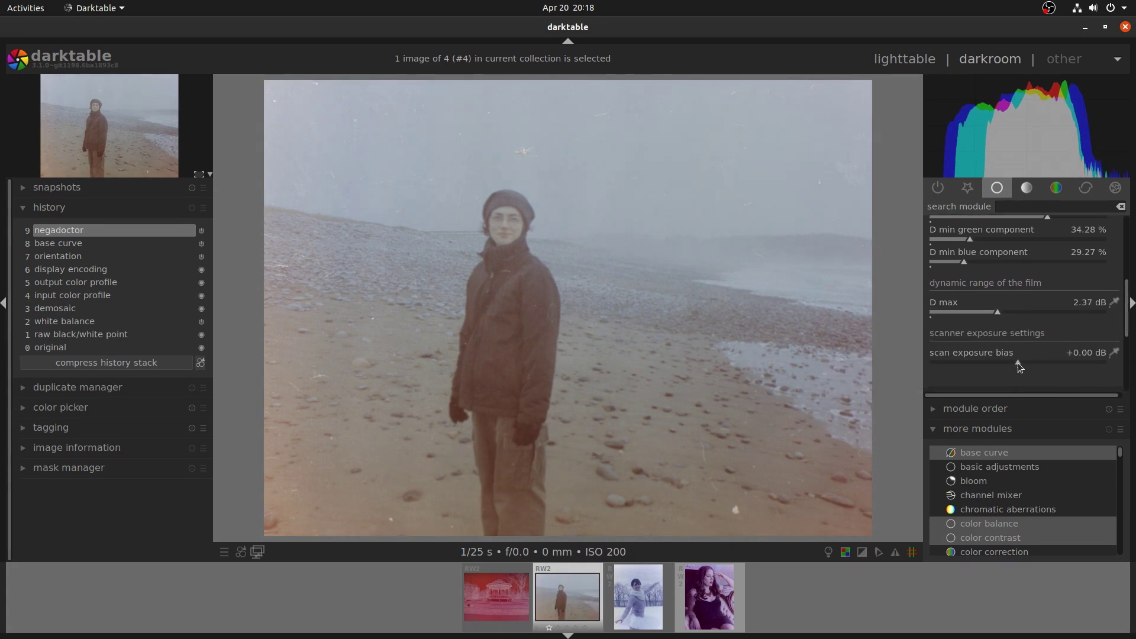
{"action": "left_click", "coordinate": [1020, 362]}
{"action": "left_click", "coordinate": [1021, 361]}
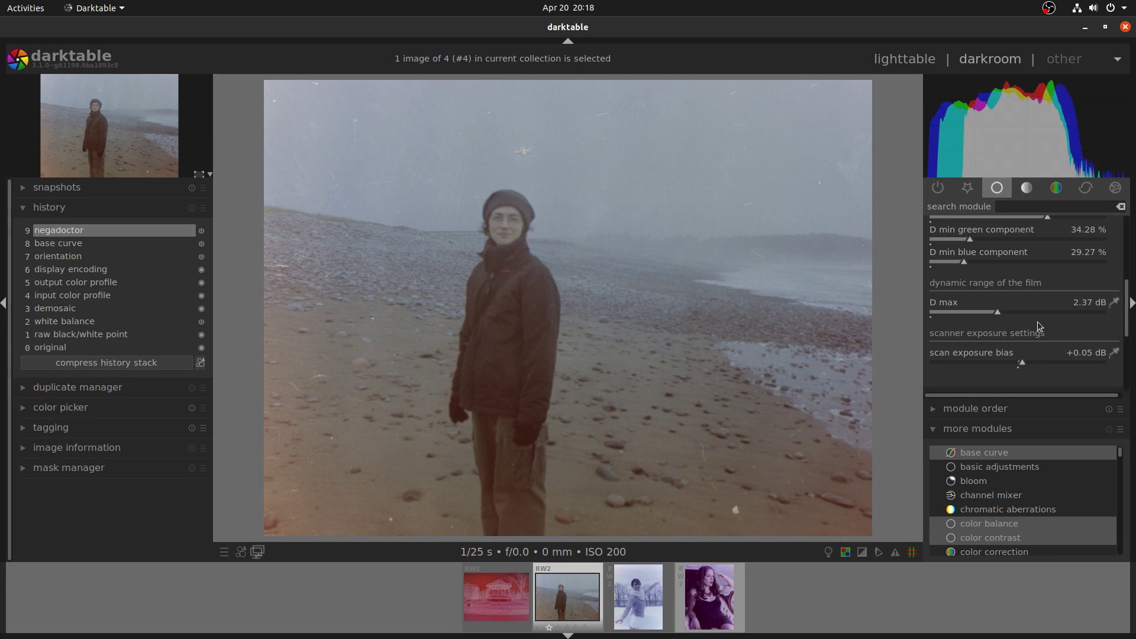
{"action": "left_click", "coordinate": [989, 309]}
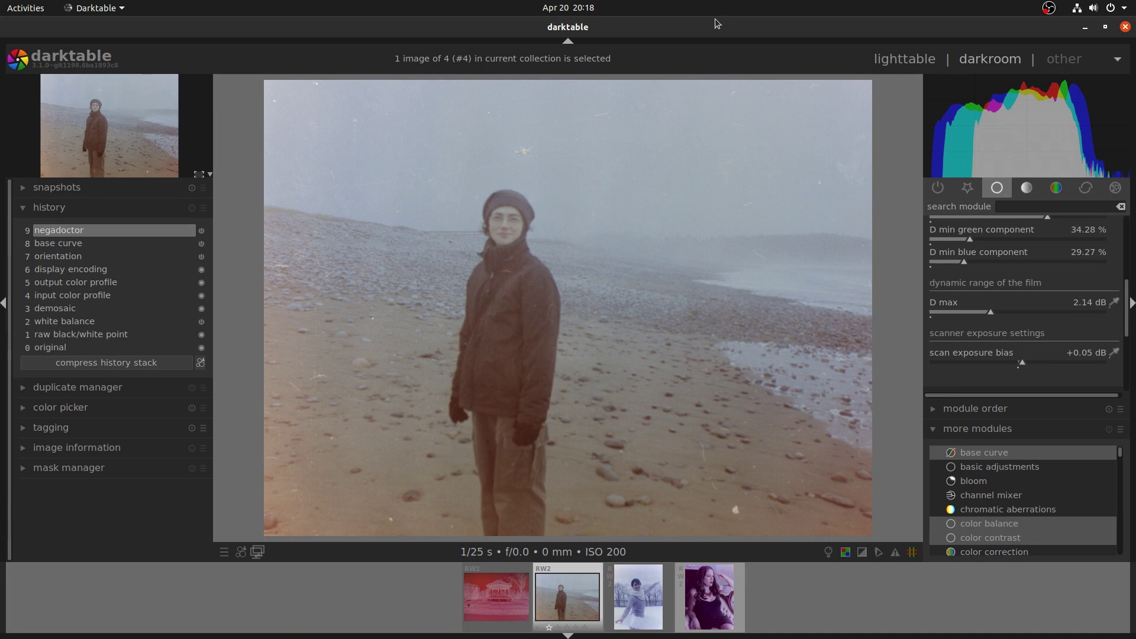
Step: Sample a small patch along the shoreline for the highlights white balance, and lower the illuminant red and green gains while raising the blue gain
{"action": "scroll", "coordinate": [1118, 283], "scroll_direction": "up", "scroll_amount": 6}
{"action": "left_click", "coordinate": [1027, 300]}
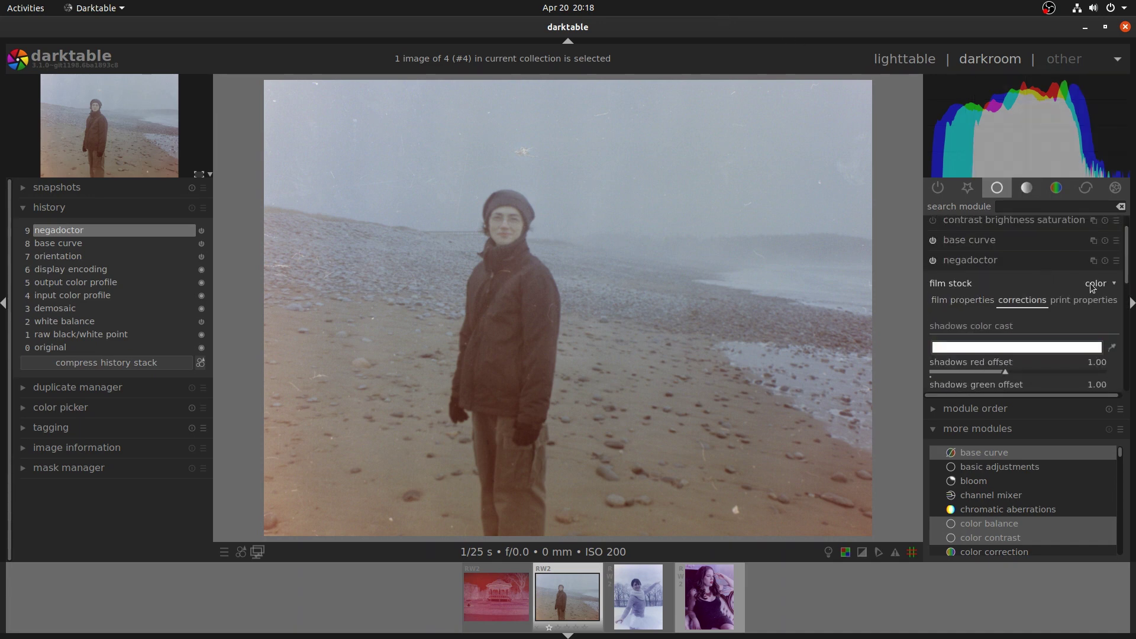
{"action": "scroll", "coordinate": [1126, 285], "scroll_direction": "down", "scroll_amount": 5}
{"action": "scroll", "coordinate": [759, 303], "scroll_direction": "up", "scroll_amount": 2}
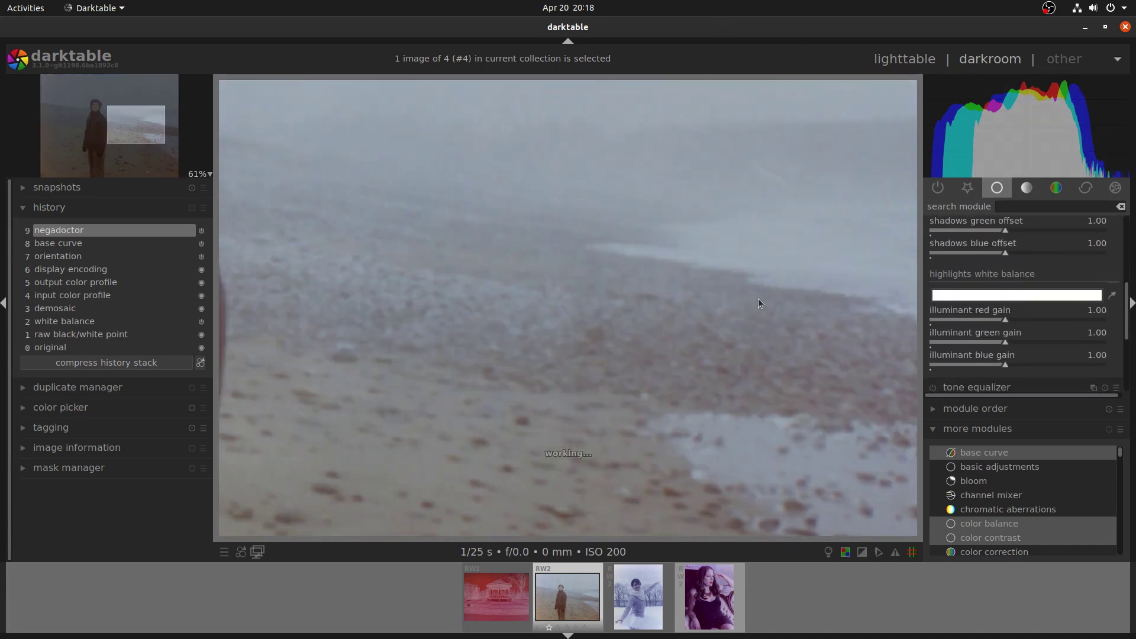
{"action": "scroll", "coordinate": [758, 299], "scroll_direction": "up", "scroll_amount": 5}
{"action": "left_click_drag", "start_coordinate": [142, 126], "coordinate": [167, 123]}
{"action": "left_click", "coordinate": [1112, 296]}
{"action": "left_click", "coordinate": [1112, 295]}
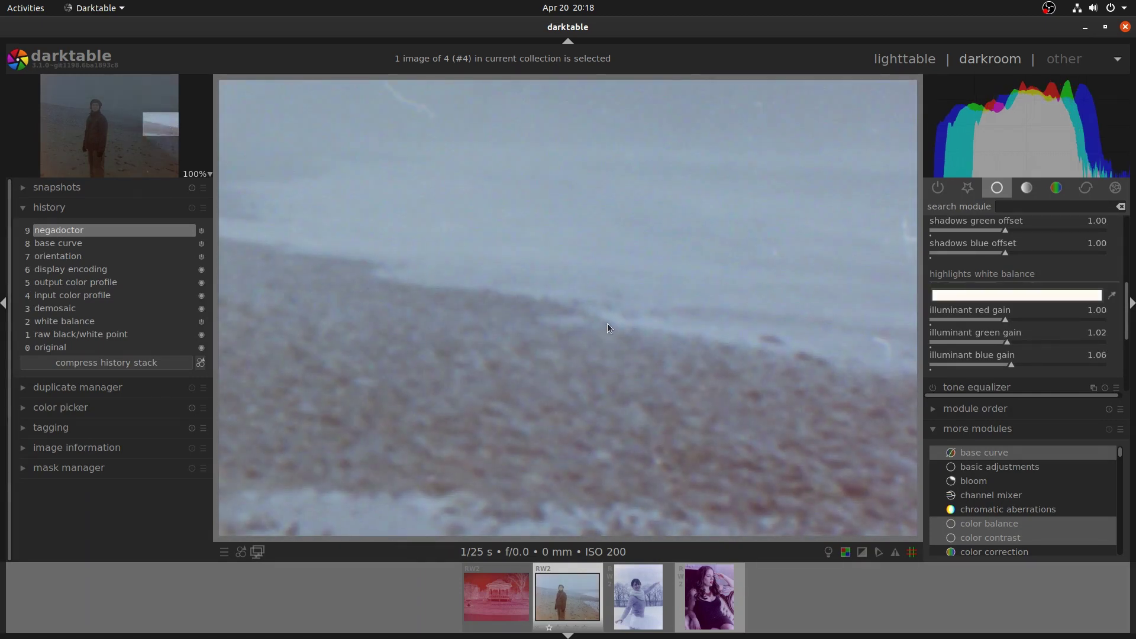
{"action": "left_click_drag", "start_coordinate": [615, 318], "coordinate": [617, 318]}
{"action": "scroll", "coordinate": [617, 319], "scroll_direction": "down", "scroll_amount": 6}
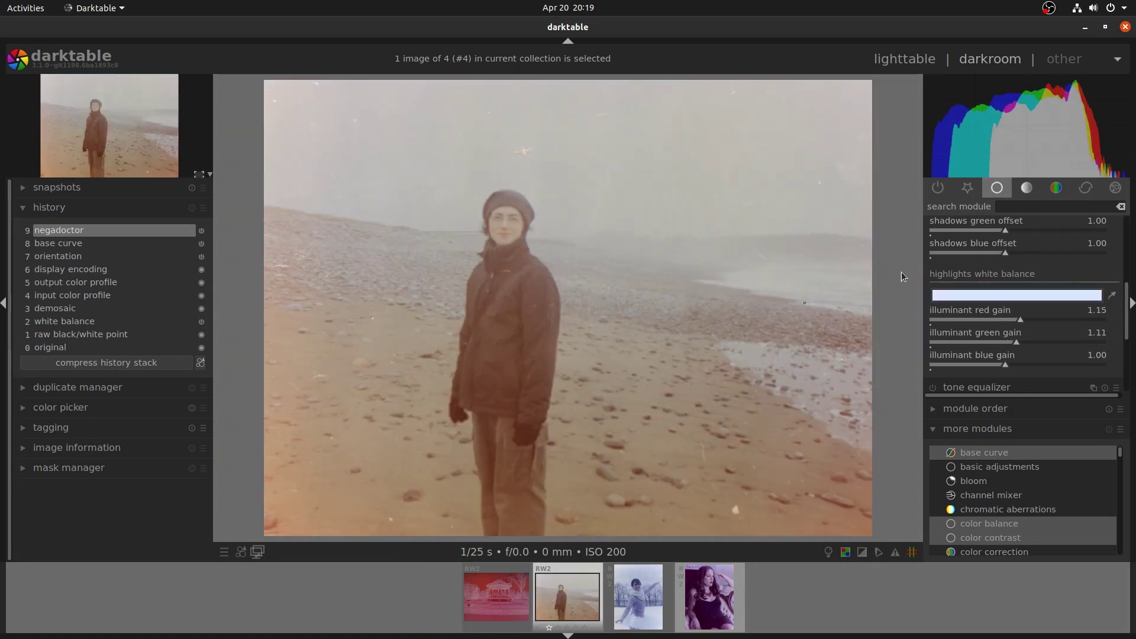
{"action": "left_click_drag", "start_coordinate": [1020, 321], "coordinate": [1004, 342]}
{"action": "left_click_drag", "start_coordinate": [1007, 366], "coordinate": [1013, 366]}
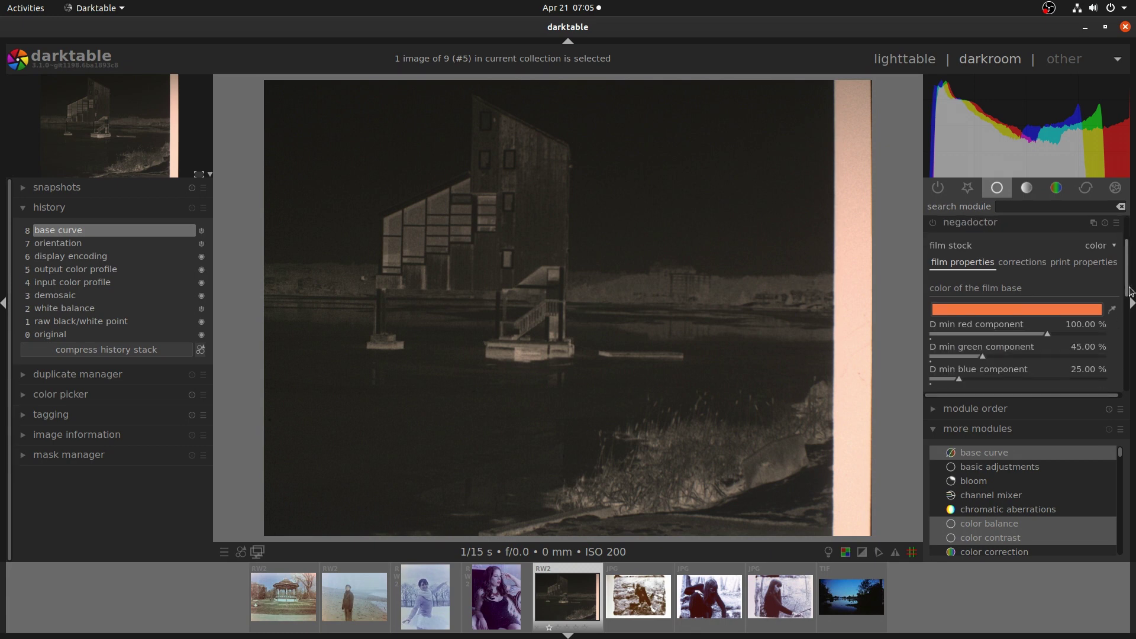
Step: Flip the negative of the house on stilts horizontally and set its rotation angle to 1.25°
{"action": "left_click", "coordinate": [980, 326]}
{"action": "scroll", "coordinate": [1096, 269], "scroll_direction": "down", "scroll_amount": 1}
{"action": "scroll", "coordinate": [1023, 294], "scroll_direction": "up", "scroll_amount": 5}
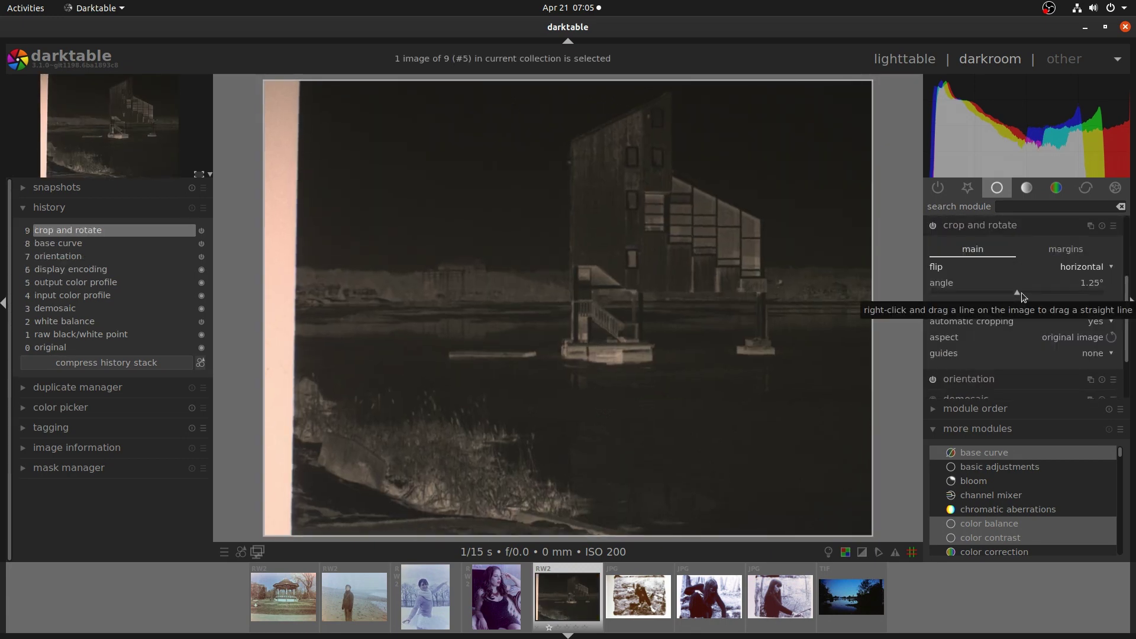
Step: Enable negadoctor on this negative and sample the film base color from the unexposed strip along the image's edge
{"action": "scroll", "coordinate": [1023, 294], "scroll_direction": "down", "scroll_amount": 1}
{"action": "scroll", "coordinate": [1127, 297], "scroll_direction": "up", "scroll_amount": 4}
{"action": "left_click", "coordinate": [1010, 272]}
{"action": "left_click", "coordinate": [933, 226]}
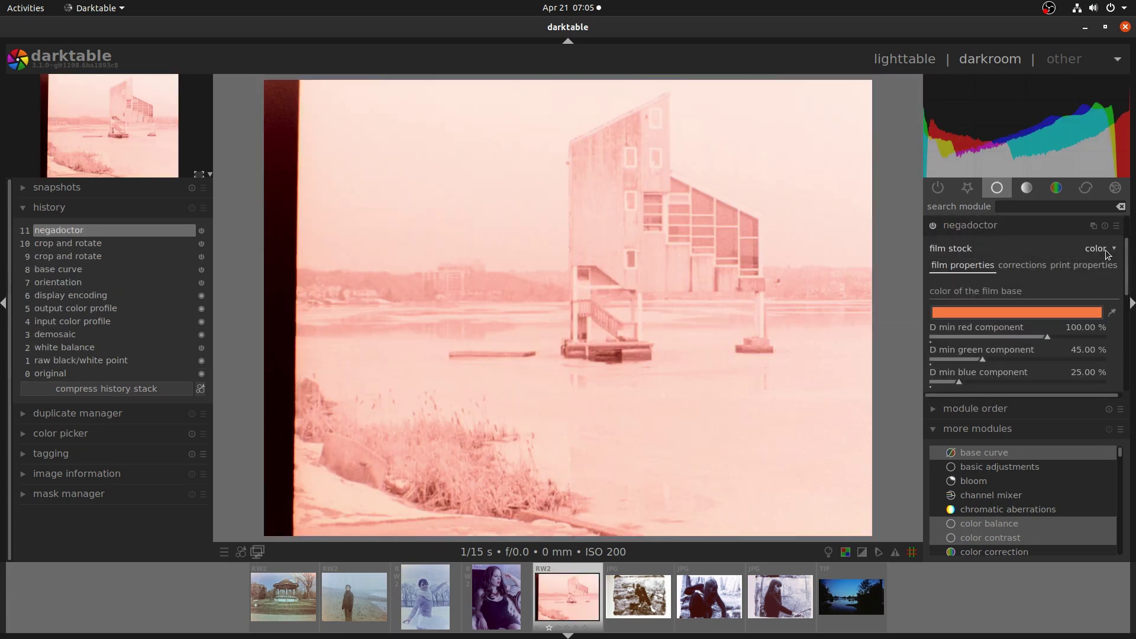
{"action": "left_click_drag", "start_coordinate": [279, 128], "coordinate": [288, 454]}
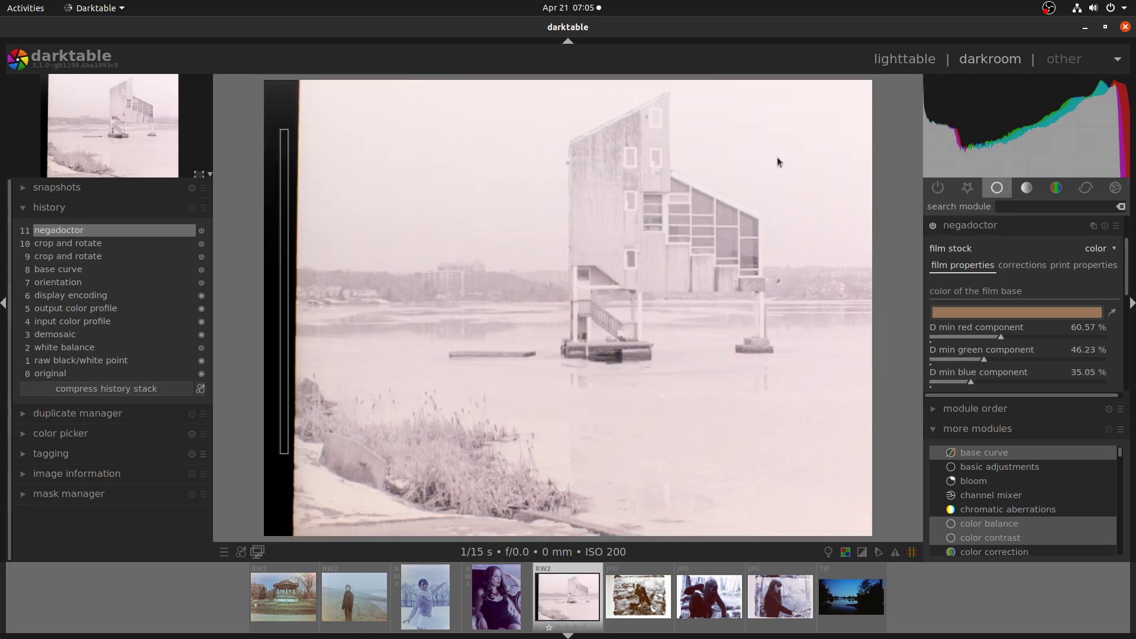
Step: Set D max to 3.56 dB, D min red to 54.95 %, D min green to 43.84 % and the scan exposure bias to -0.02 dB
{"action": "scroll", "coordinate": [1128, 266], "scroll_direction": "down", "scroll_amount": 3}
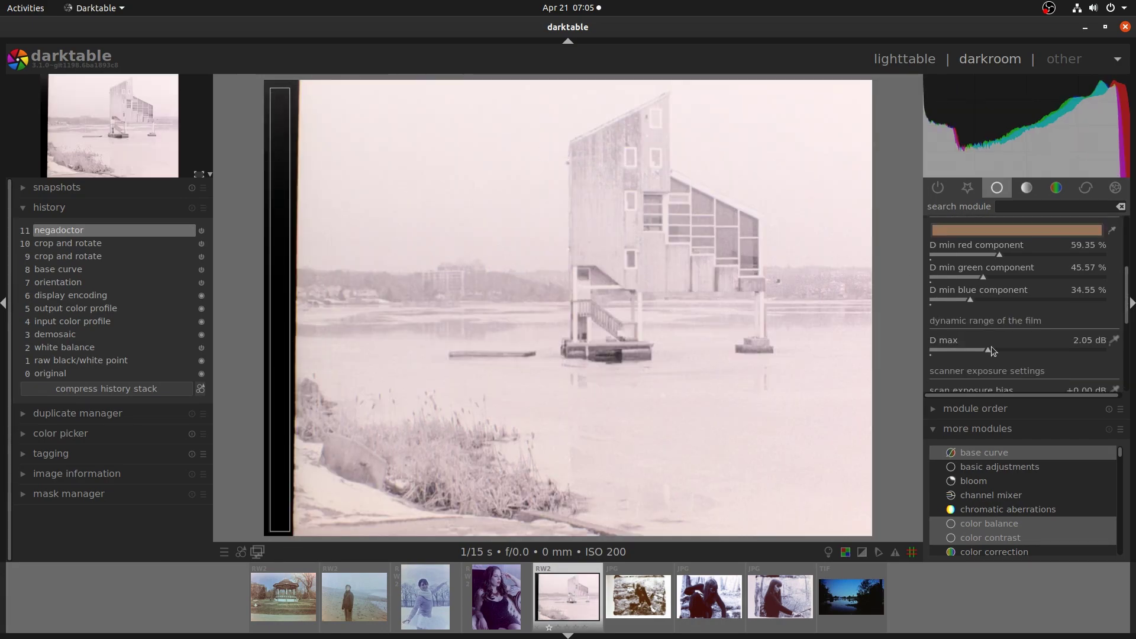
{"action": "left_click_drag", "start_coordinate": [992, 349], "coordinate": [1033, 350]}
{"action": "left_click", "coordinate": [999, 255]}
{"action": "left_click", "coordinate": [981, 277]}
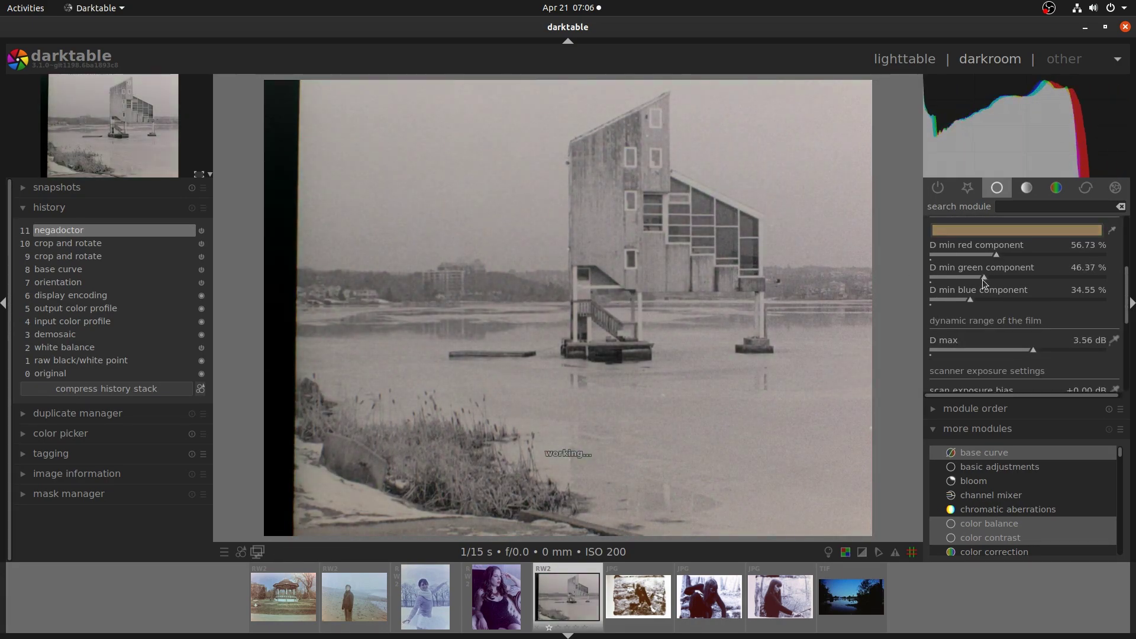
{"action": "left_click", "coordinate": [993, 254]}
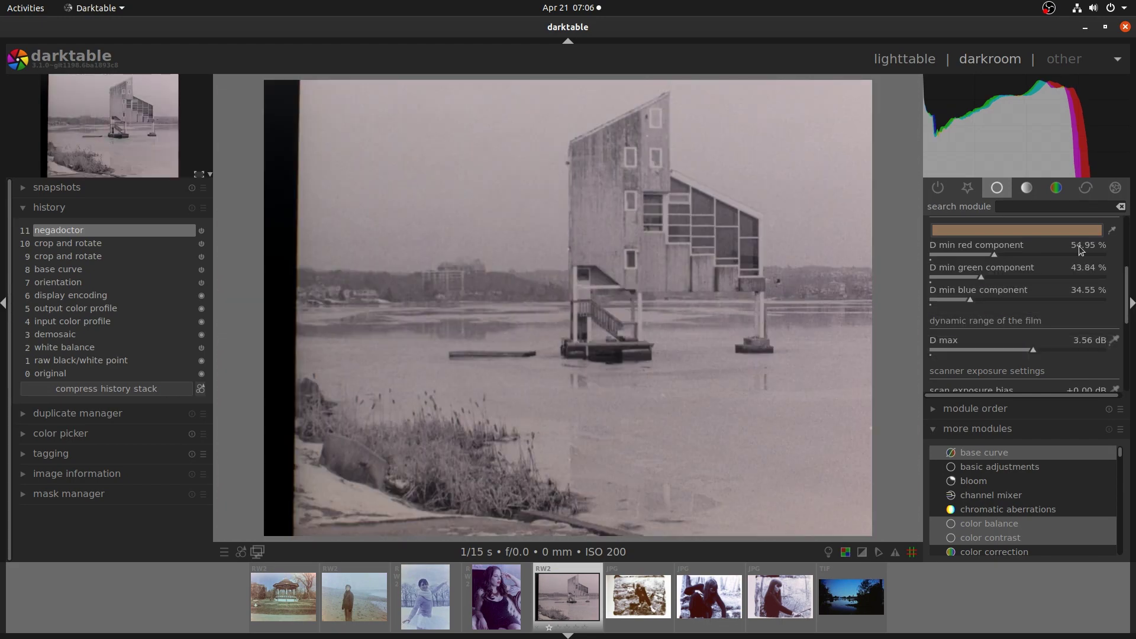
{"action": "scroll", "coordinate": [1043, 315], "scroll_direction": "down", "scroll_amount": 2}
{"action": "left_click", "coordinate": [1017, 322]}
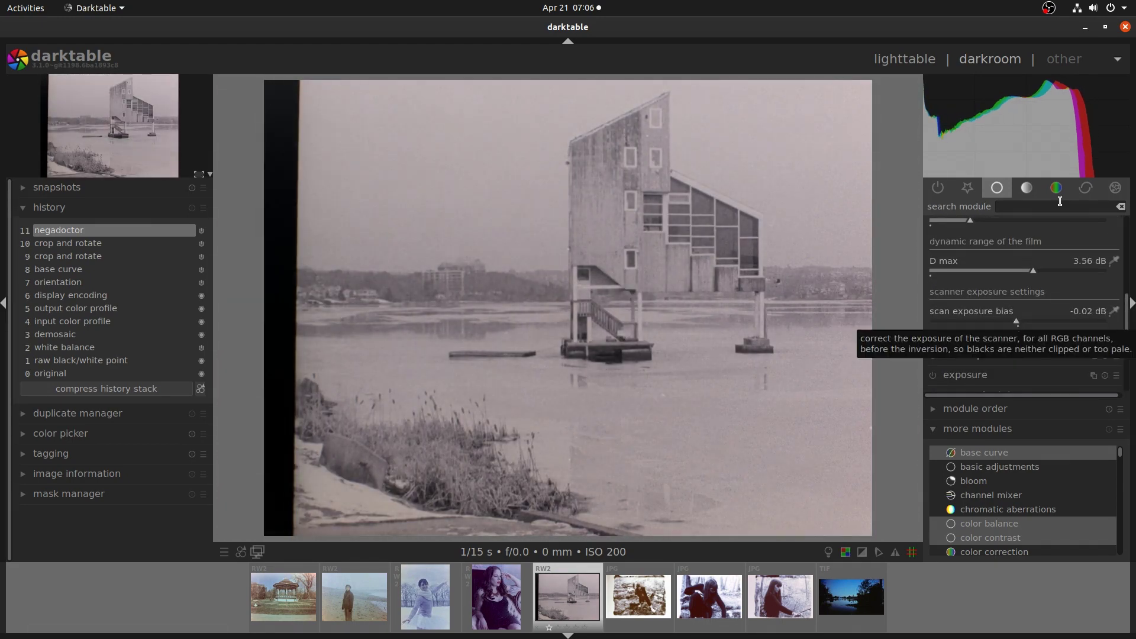
Step: Sample a small patch of snow on the near shore for negadoctor's highlights white balance
{"action": "left_click", "coordinate": [1023, 245]}
{"action": "mouse_move", "coordinate": [1127, 314]}
{"action": "left_mouse_down"}
{"action": "mouse_move", "coordinate": [1127, 266]}
{"action": "mouse_move", "coordinate": [1127, 306]}
{"action": "left_mouse_up"}
{"action": "left_click", "coordinate": [1112, 265]}
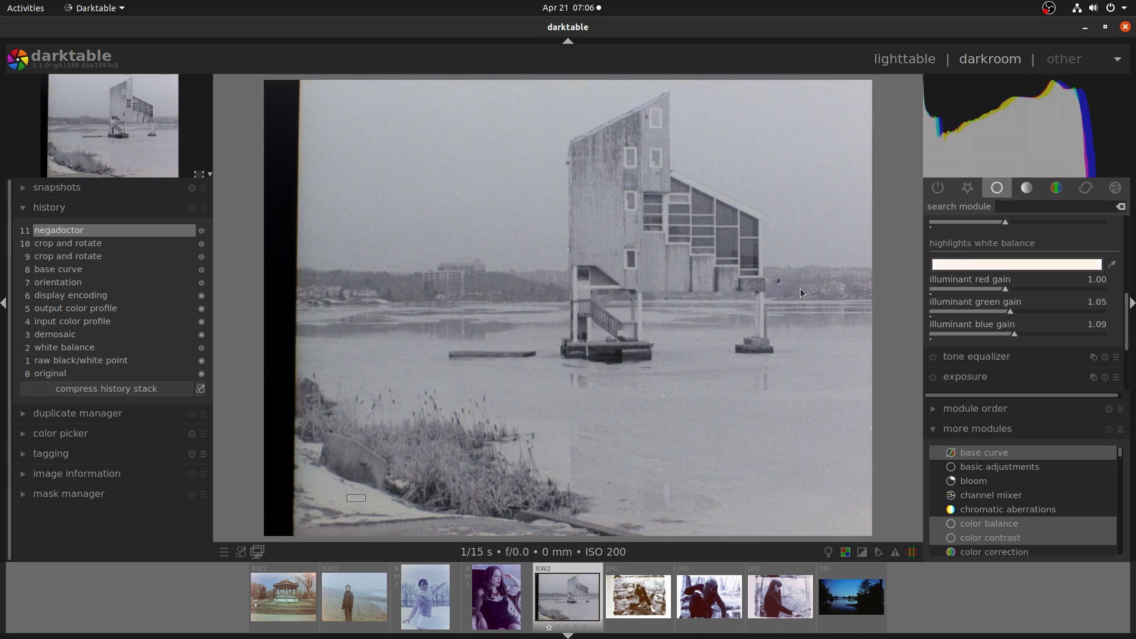
Step: Set contrast to 0.31 and brightness to -0.03 in the contrast brightness saturation module
{"action": "left_click_drag", "start_coordinate": [1128, 315], "coordinate": [1128, 243]}
{"action": "left_click", "coordinate": [1029, 247]}
{"action": "left_click_drag", "start_coordinate": [1017, 258], "coordinate": [1014, 281]}
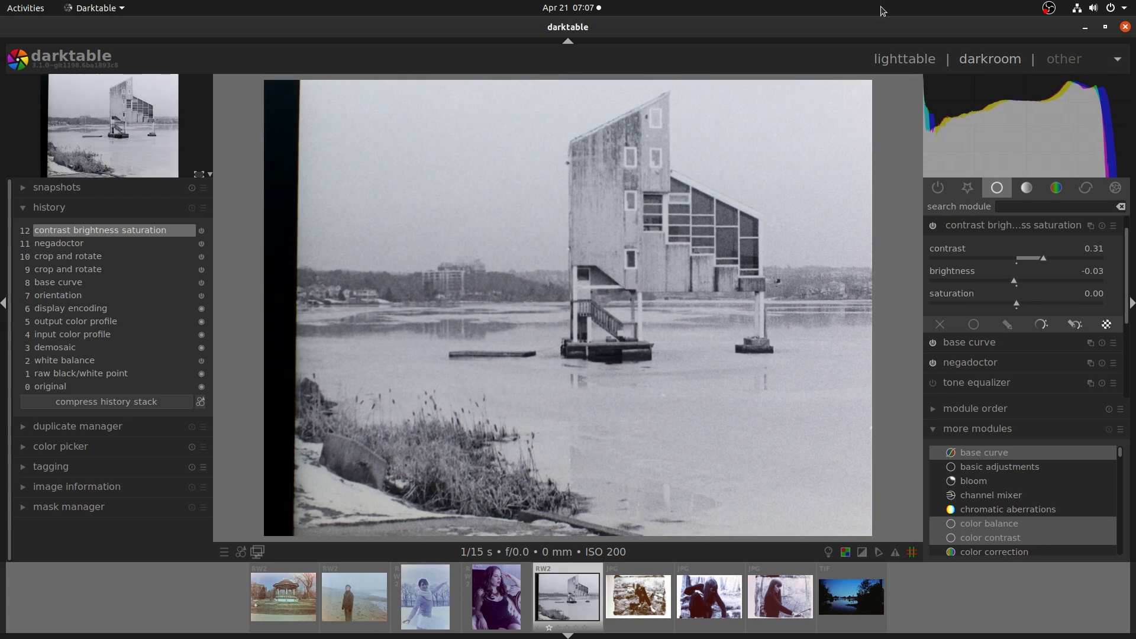
Step: Enable negadoctor on the negative of the long-haired woman in the woods, with D max at 2.63 dB and a lowered scan exposure bias
{"action": "scroll", "coordinate": [1102, 253], "scroll_direction": "down", "scroll_amount": 3}
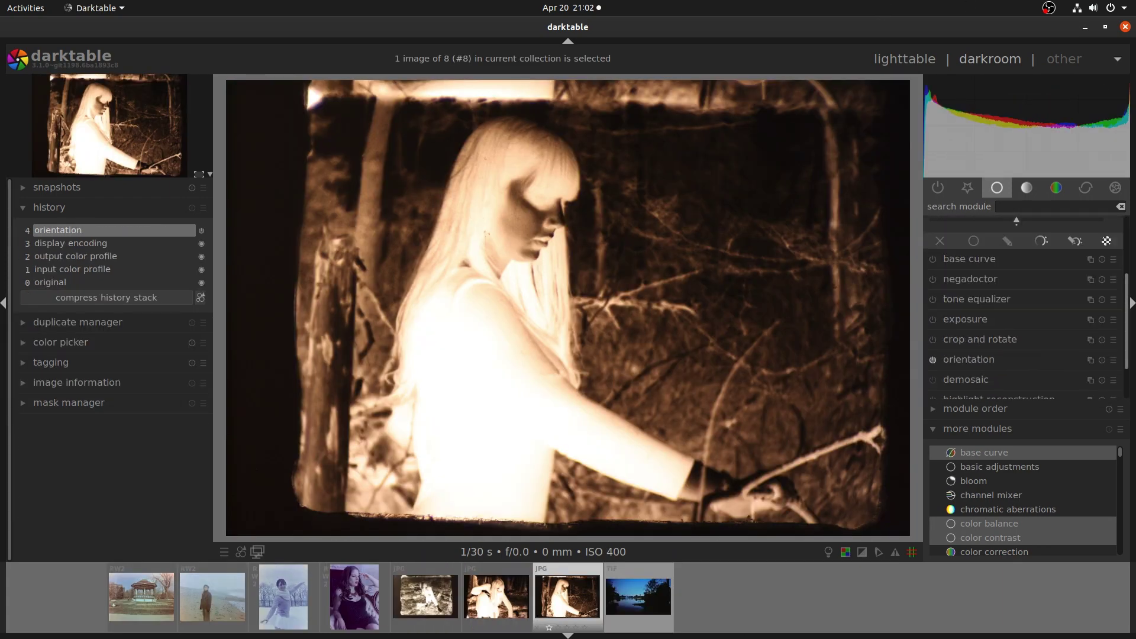
{"action": "scroll", "coordinate": [1046, 245], "scroll_direction": "down", "scroll_amount": 1}
{"action": "left_click", "coordinate": [933, 244]}
{"action": "scroll", "coordinate": [1105, 319], "scroll_direction": "down", "scroll_amount": 2}
{"action": "scroll", "coordinate": [1112, 279], "scroll_direction": "up", "scroll_amount": 4}
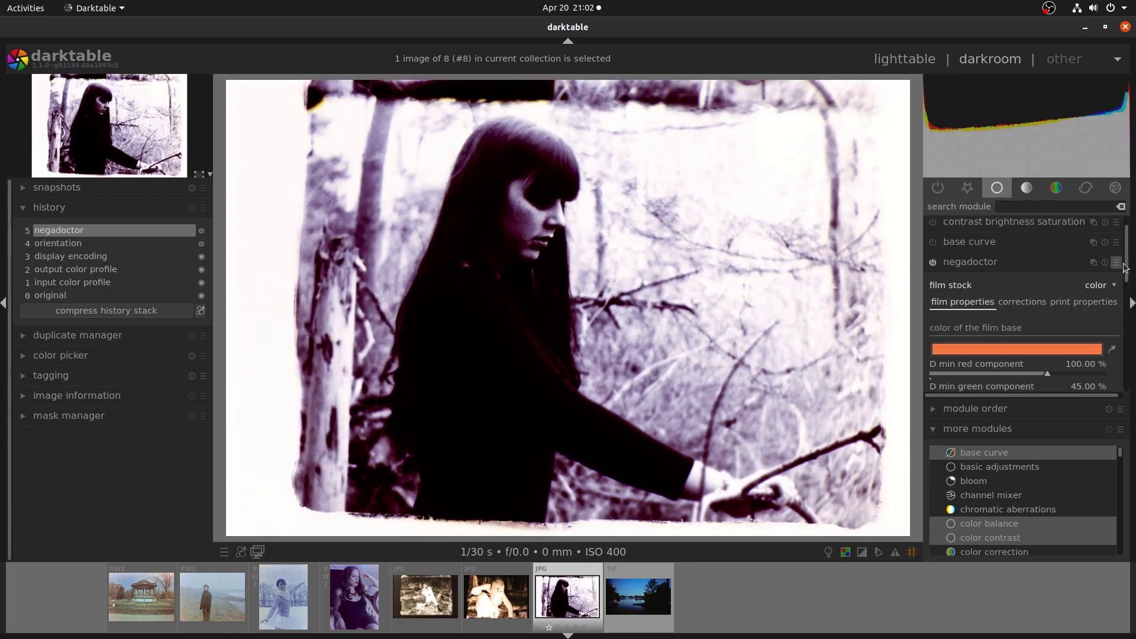
{"action": "left_click_drag", "start_coordinate": [1124, 267], "coordinate": [1129, 339]}
{"action": "left_click_drag", "start_coordinate": [1016, 329], "coordinate": [999, 329]}
Step: Set the D min red component to 85.07 %, green to 42.67 % and blue to 26.68 %
{"action": "left_click_drag", "start_coordinate": [1126, 327], "coordinate": [1124, 269]}
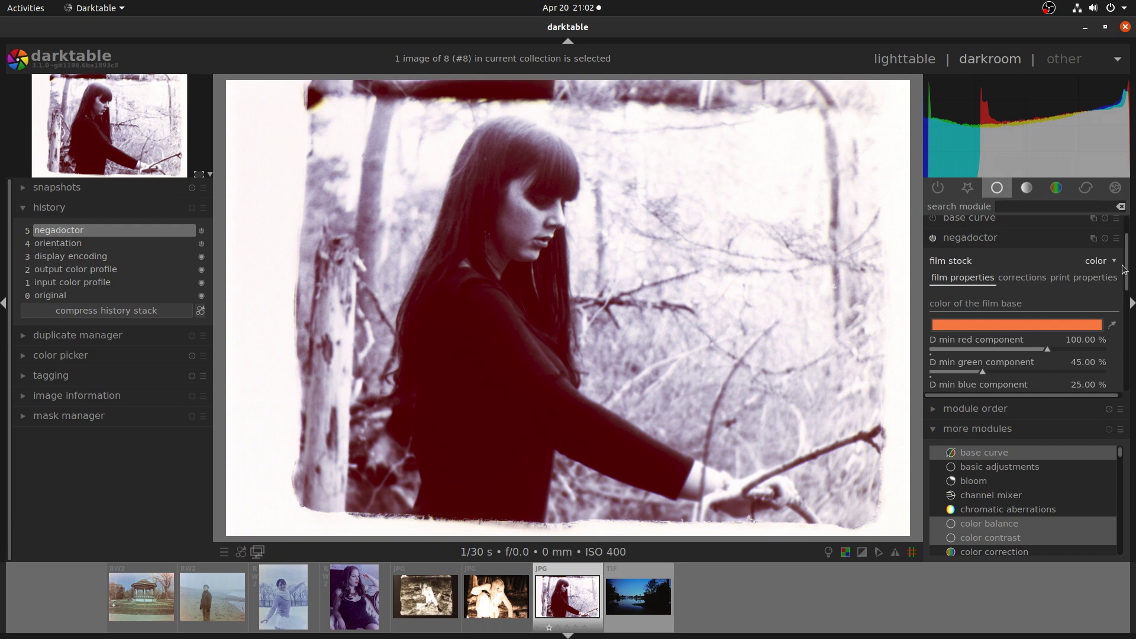
{"action": "left_click", "coordinate": [1028, 347]}
{"action": "scroll", "coordinate": [980, 308], "scroll_direction": "down", "scroll_amount": 1}
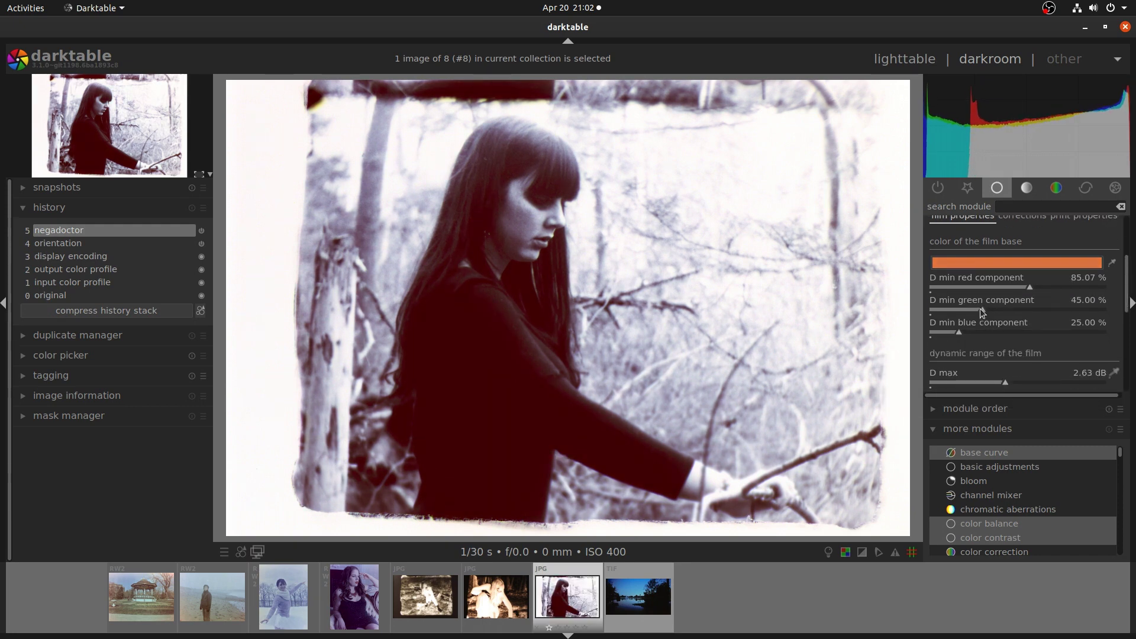
{"action": "left_click", "coordinate": [980, 309]}
{"action": "left_click", "coordinate": [960, 332]}
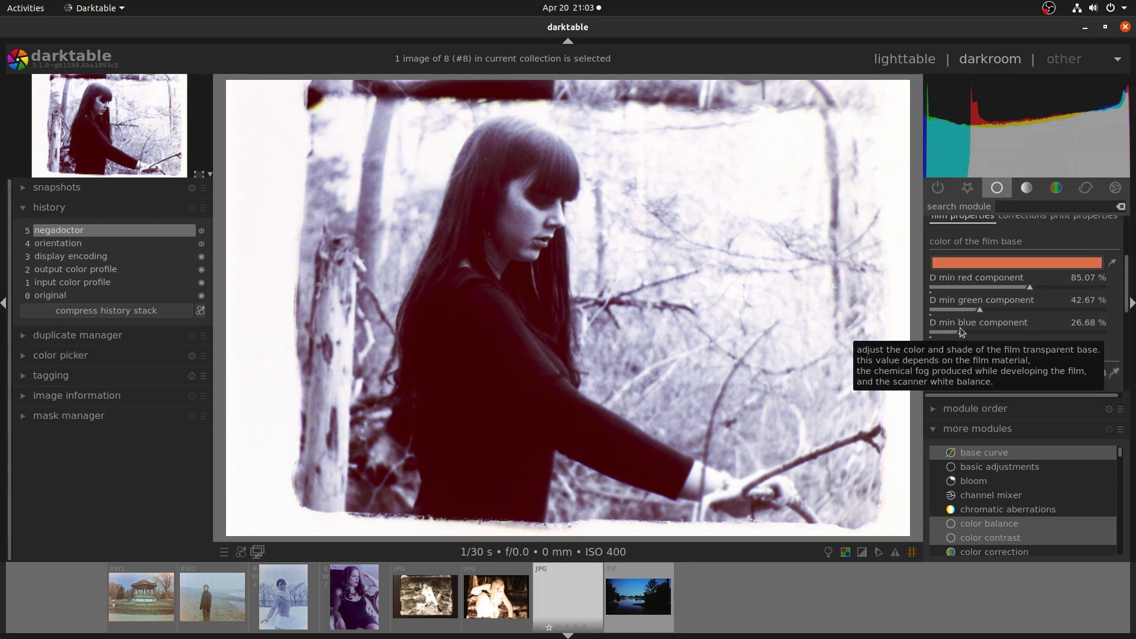
Step: Sample a small patch of bright background right of the woman's head for negadoctor's highlights white balance
{"action": "left_click", "coordinate": [1022, 320]}
{"action": "mouse_move", "coordinate": [1125, 298]}
{"action": "left_mouse_down"}
{"action": "mouse_move", "coordinate": [1125, 264]}
{"action": "mouse_move", "coordinate": [1125, 304]}
{"action": "left_mouse_up"}
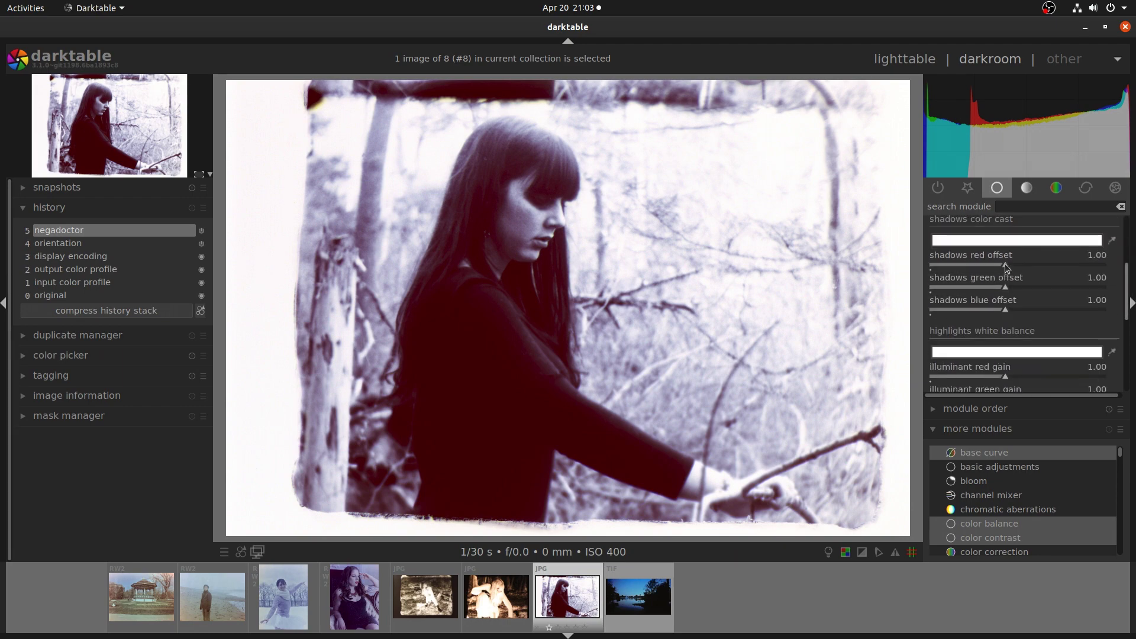
{"action": "scroll", "coordinate": [1006, 267], "scroll_direction": "down", "scroll_amount": 1}
{"action": "left_click", "coordinate": [1113, 285]}
{"action": "left_click_drag", "start_coordinate": [751, 200], "coordinate": [779, 211]}
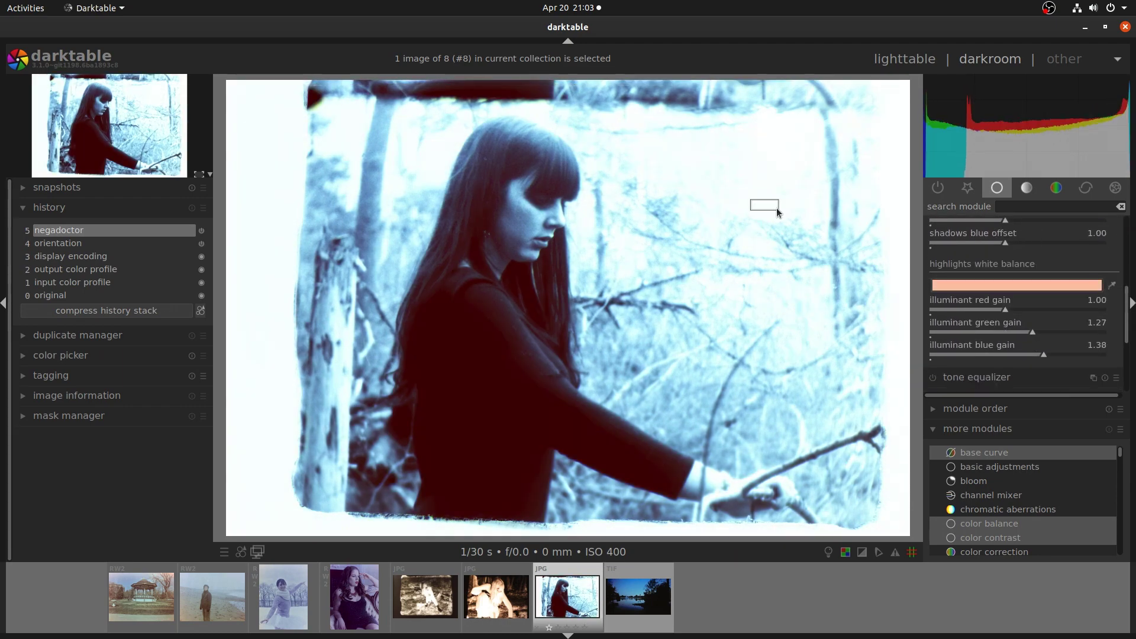
Step: Set the illuminant red gain to 0.98, green gain to 0.99 and blue gain to 1.02
{"action": "left_click", "coordinate": [1003, 309]}
{"action": "left_click", "coordinate": [1004, 331]}
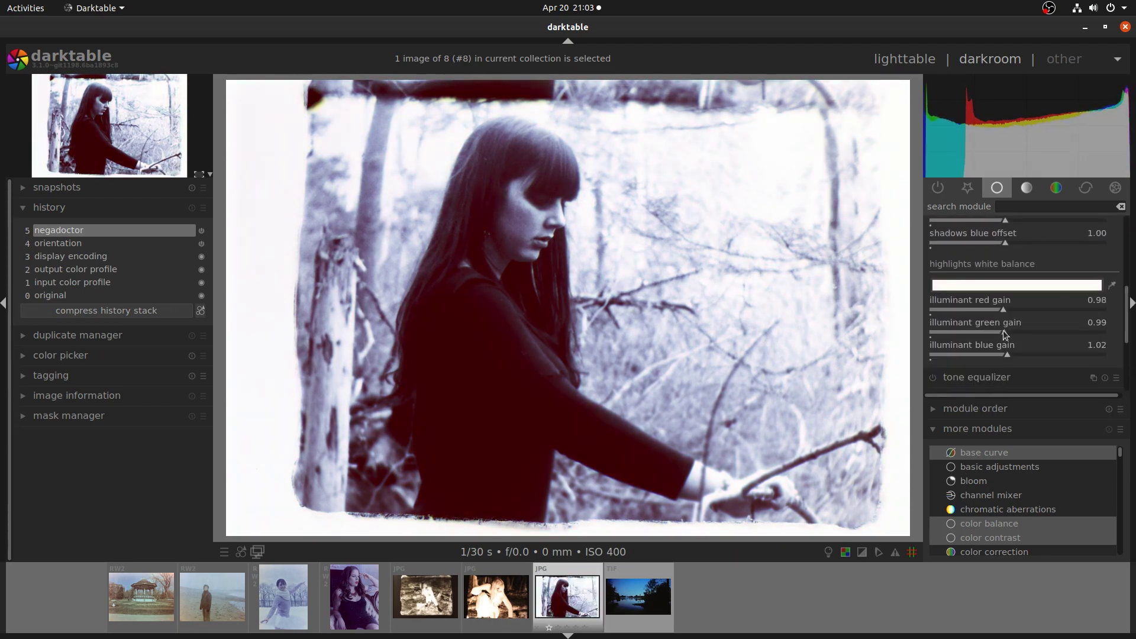
{"action": "left_click", "coordinate": [1005, 331]}
Step: Choose a near-white illuminant swatch, then fine-tune the illuminant gains to red 0.96 and green 0.99 with a lowered blue gain
{"action": "mouse_move", "coordinate": [1125, 310]}
{"action": "left_mouse_down"}
{"action": "mouse_move", "coordinate": [1125, 327]}
{"action": "mouse_move", "coordinate": [1125, 305]}
{"action": "left_mouse_up"}
{"action": "left_click", "coordinate": [1113, 299]}
{"action": "left_click", "coordinate": [1094, 299]}
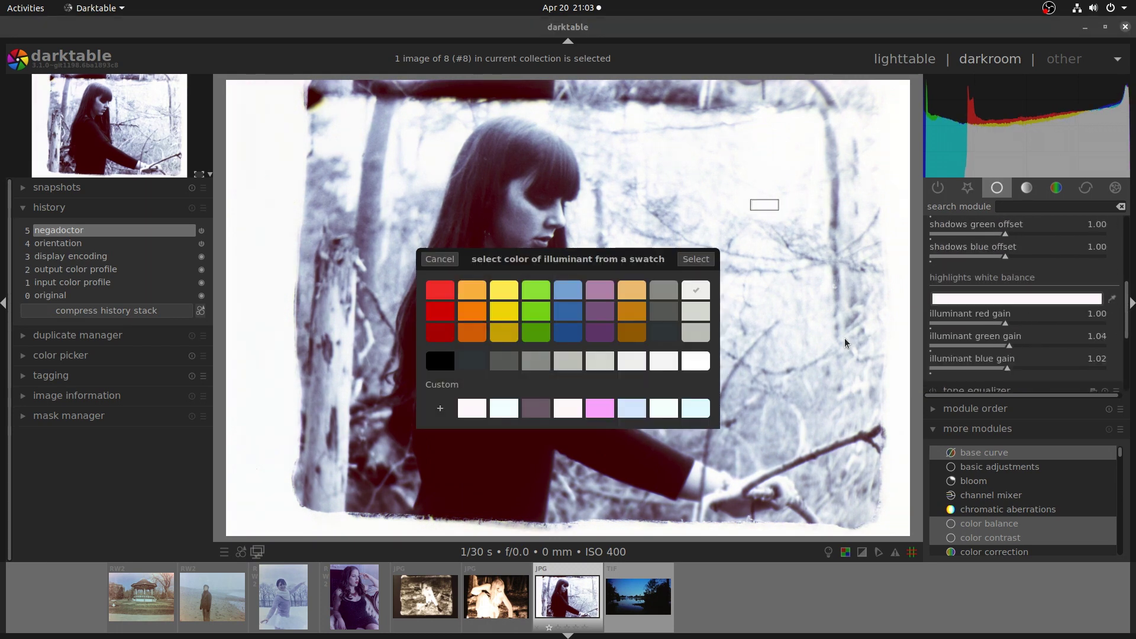
{"action": "left_click", "coordinate": [696, 258]}
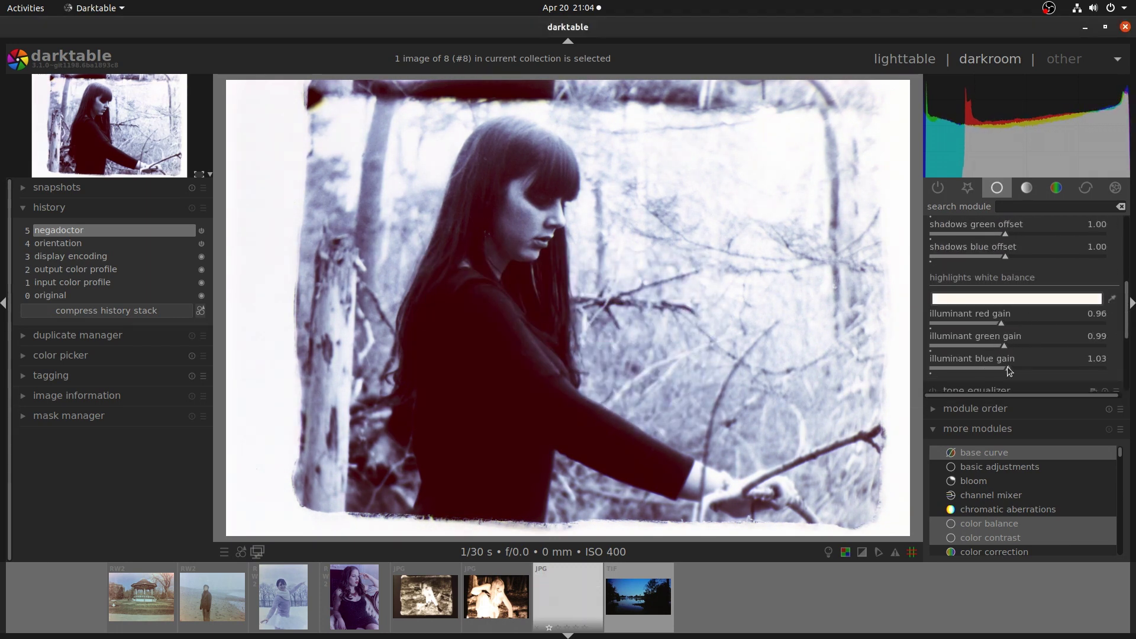
{"action": "left_click_drag", "start_coordinate": [1007, 367], "coordinate": [999, 367]}
Step: Switch negadoctor's film stock to black and white and set D max to 3.84 dB
{"action": "left_click_drag", "start_coordinate": [1126, 331], "coordinate": [1126, 288]}
{"action": "left_click", "coordinate": [975, 271]}
{"action": "left_click", "coordinate": [1103, 255]}
{"action": "left_click", "coordinate": [1111, 267]}
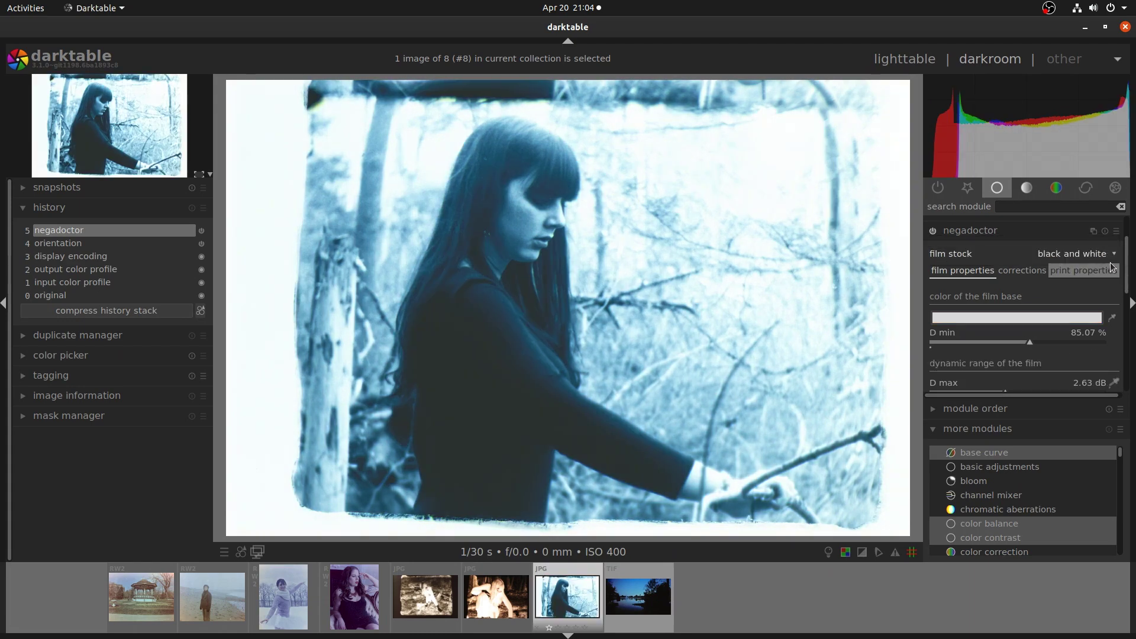
{"action": "scroll", "coordinate": [1113, 267], "scroll_direction": "down", "scroll_amount": 2}
{"action": "left_click_drag", "start_coordinate": [1003, 317], "coordinate": [1042, 323]}
{"action": "scroll", "coordinate": [1121, 285], "scroll_direction": "up", "scroll_amount": 2}
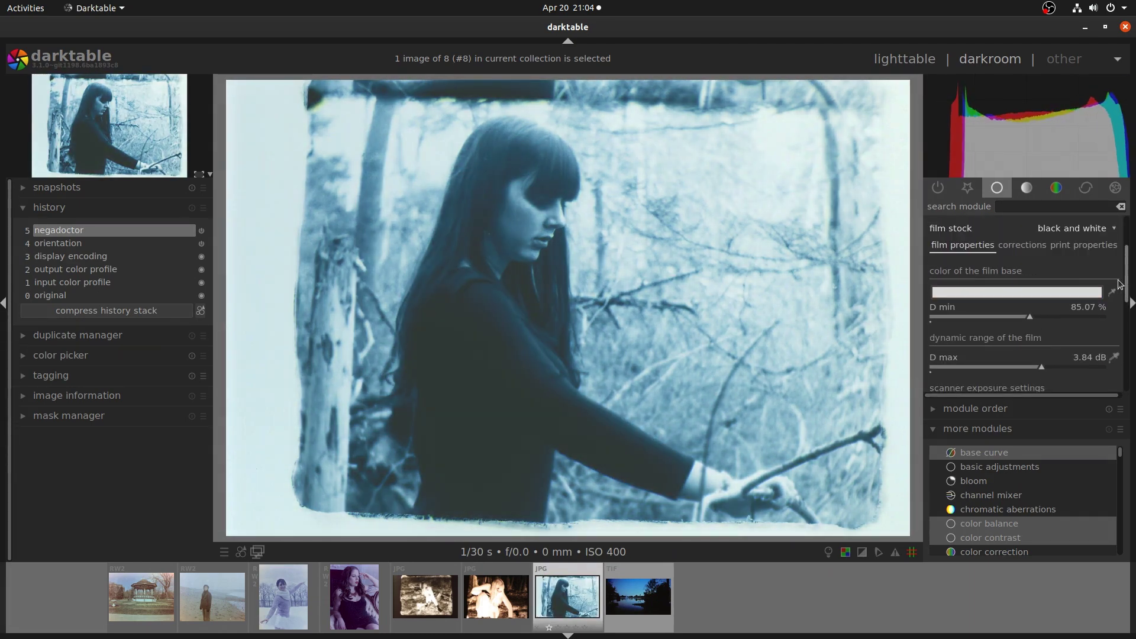
Step: Set the illuminant gains to red 1.04, green 0.91 and blue 0.88, and lower the shadows red offset to 0.87
{"action": "scroll", "coordinate": [1120, 284], "scroll_direction": "down", "scroll_amount": 3}
{"action": "left_click_drag", "start_coordinate": [1001, 334], "coordinate": [992, 333]}
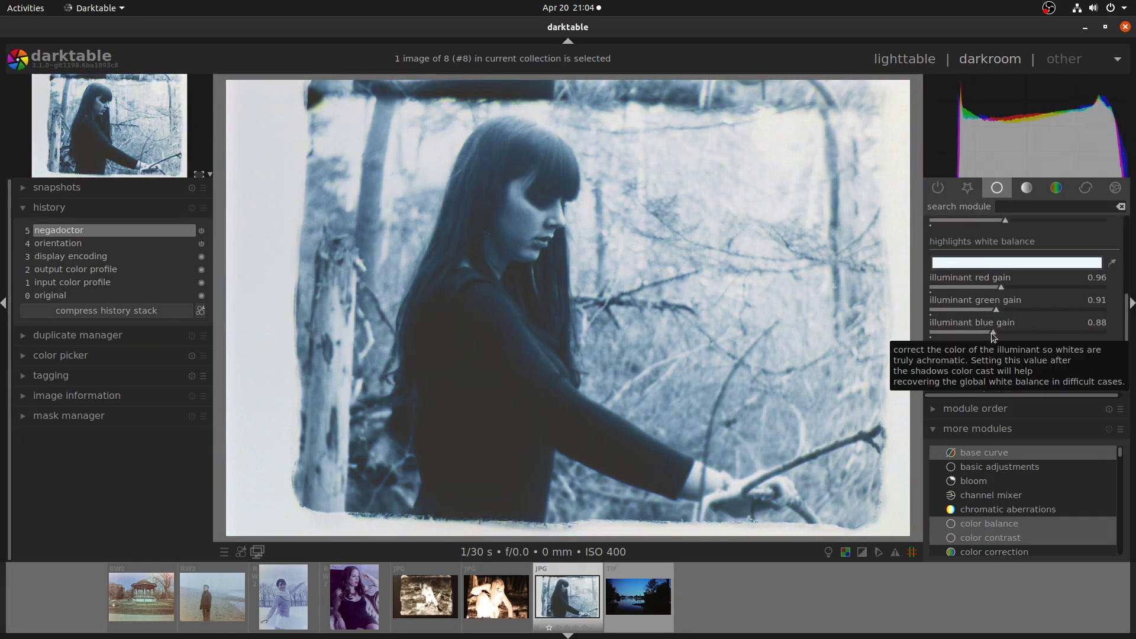
{"action": "mouse_move", "coordinate": [1001, 288]}
{"action": "left_mouse_down"}
{"action": "mouse_move", "coordinate": [1013, 291]}
{"action": "mouse_move", "coordinate": [993, 295]}
{"action": "mouse_move", "coordinate": [1009, 294]}
{"action": "left_mouse_up"}
{"action": "scroll", "coordinate": [1125, 317], "scroll_direction": "up", "scroll_amount": 2}
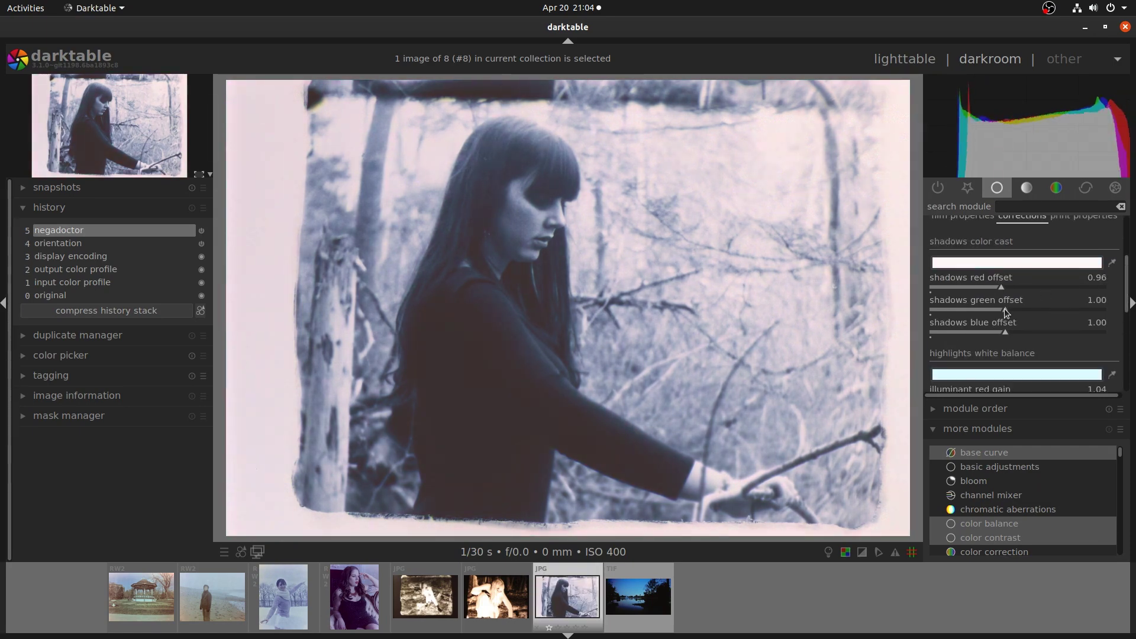
{"action": "scroll", "coordinate": [1118, 301], "scroll_direction": "up", "scroll_amount": 4}
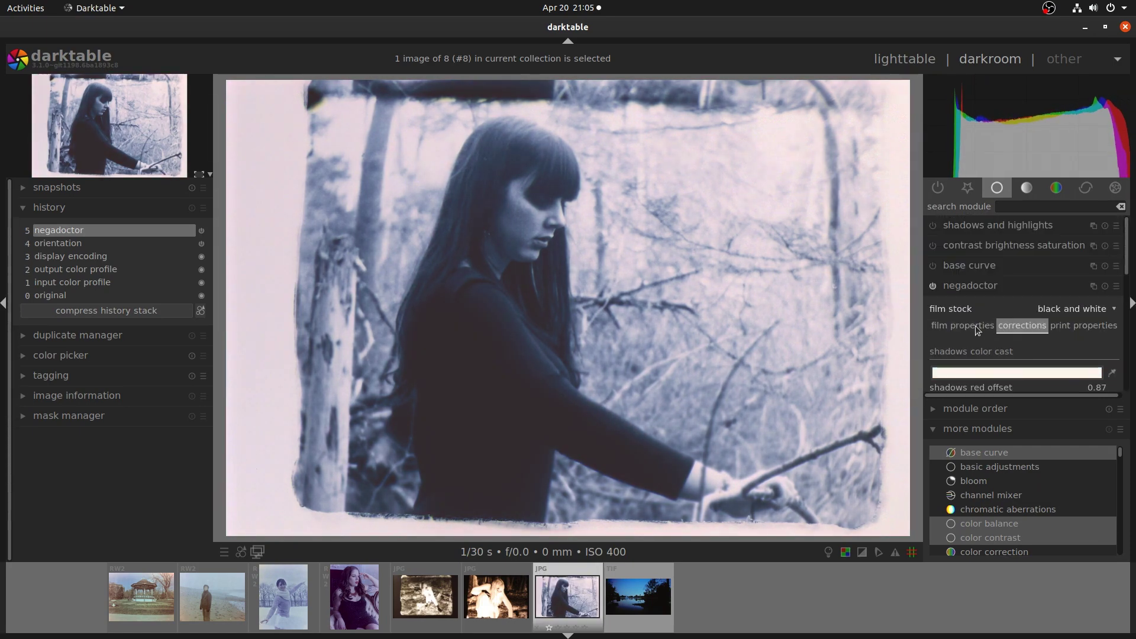
Step: Return the film stock to color and reset both the shadows color cast and highlights white balance to the white swatch
{"action": "left_click", "coordinate": [1077, 310]}
{"action": "left_click", "coordinate": [1095, 324]}
{"action": "scroll", "coordinate": [1120, 296], "scroll_direction": "down", "scroll_amount": 5}
{"action": "left_click", "coordinate": [1112, 234]}
{"action": "left_click", "coordinate": [1041, 234]}
{"action": "double_click", "coordinate": [696, 361]}
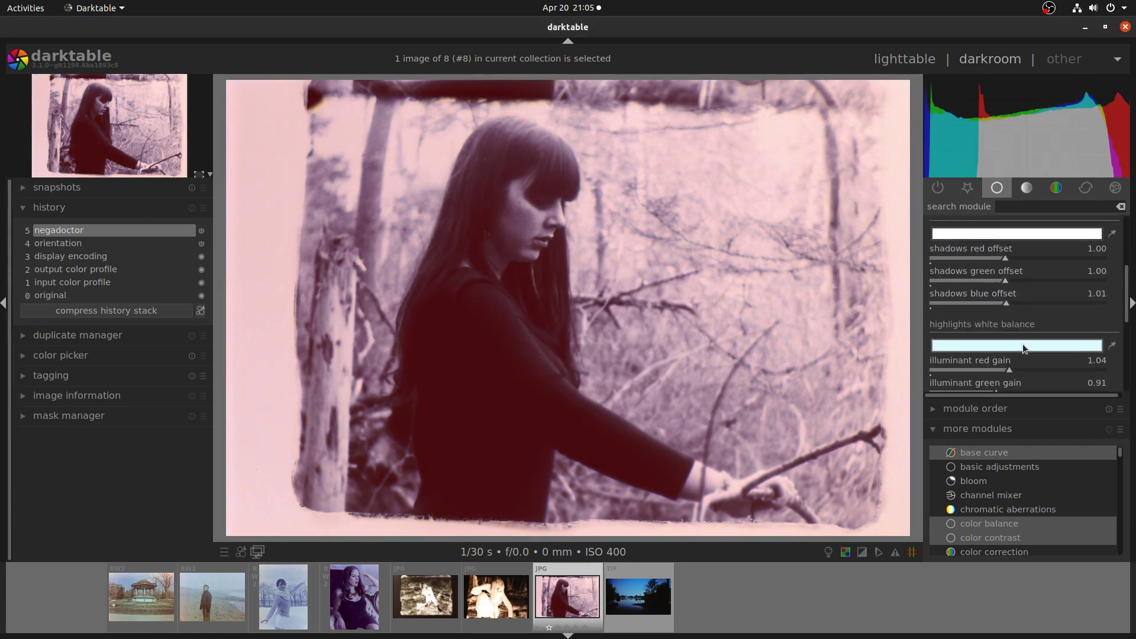
{"action": "left_click", "coordinate": [1023, 345]}
{"action": "double_click", "coordinate": [696, 361]}
Step: Set the film base's D min red component to 76.86 % and blue component to 28.50 %
{"action": "scroll", "coordinate": [1125, 295], "scroll_direction": "down", "scroll_amount": 2}
{"action": "scroll", "coordinate": [1032, 279], "scroll_direction": "up", "scroll_amount": 3}
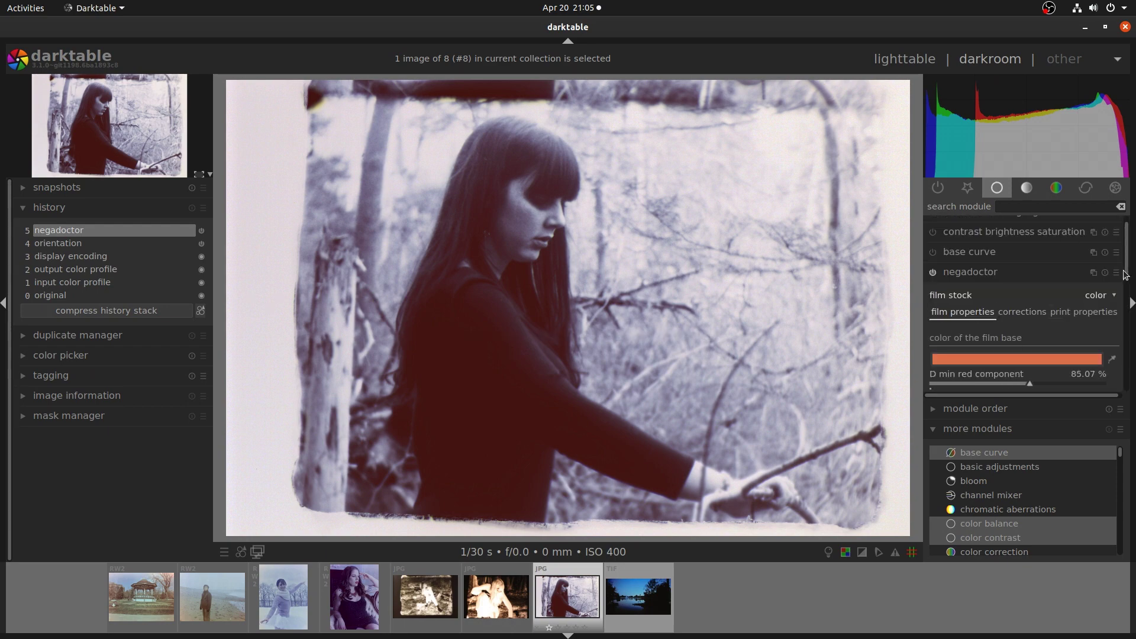
{"action": "scroll", "coordinate": [1032, 279], "scroll_direction": "down", "scroll_amount": 1}
{"action": "left_click_drag", "start_coordinate": [1127, 308], "coordinate": [1127, 315]}
{"action": "left_click_drag", "start_coordinate": [1022, 352], "coordinate": [1050, 350]}
{"action": "left_click", "coordinate": [1127, 324]}
{"action": "left_click_drag", "start_coordinate": [1005, 321], "coordinate": [1004, 316]}
{"action": "left_click_drag", "start_coordinate": [1127, 323], "coordinate": [1127, 249]}
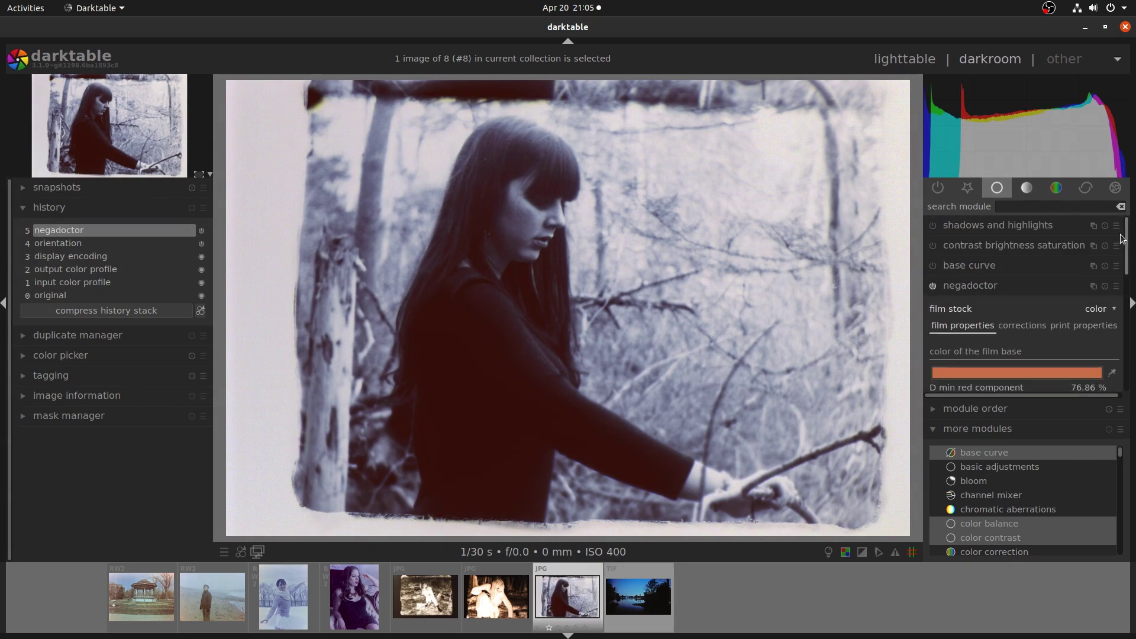
Step: Adjust the image tones with the contrast brightness saturation module and reopen negadoctor's film base settings
{"action": "left_click", "coordinate": [1020, 245]}
{"action": "left_click_drag", "start_coordinate": [1018, 259], "coordinate": [1017, 304]}
{"action": "left_click", "coordinate": [971, 362]}
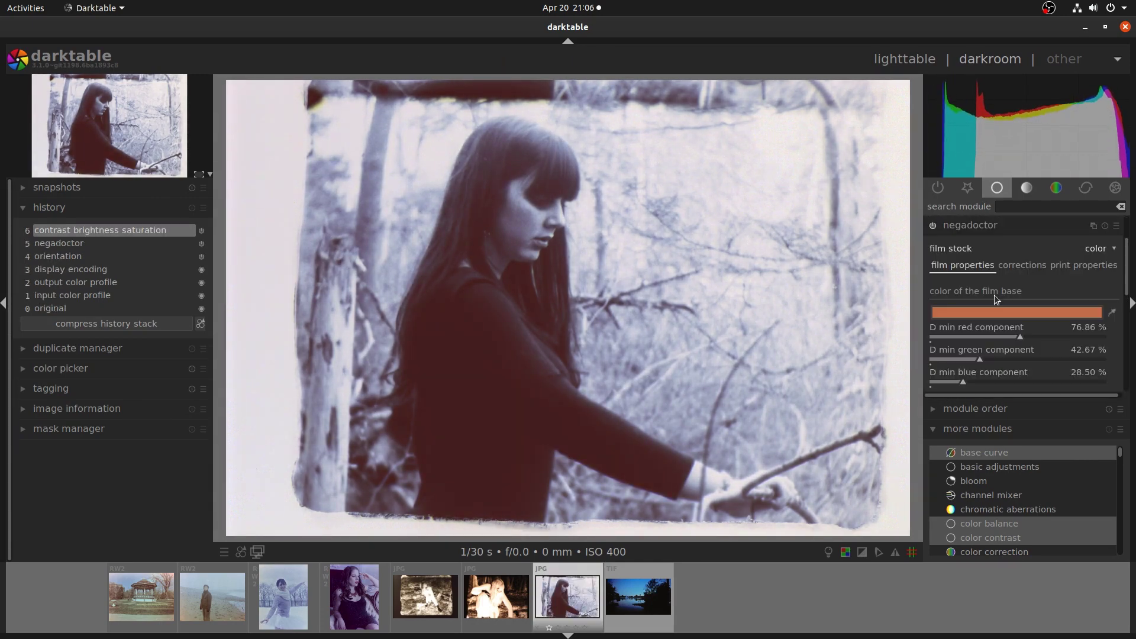